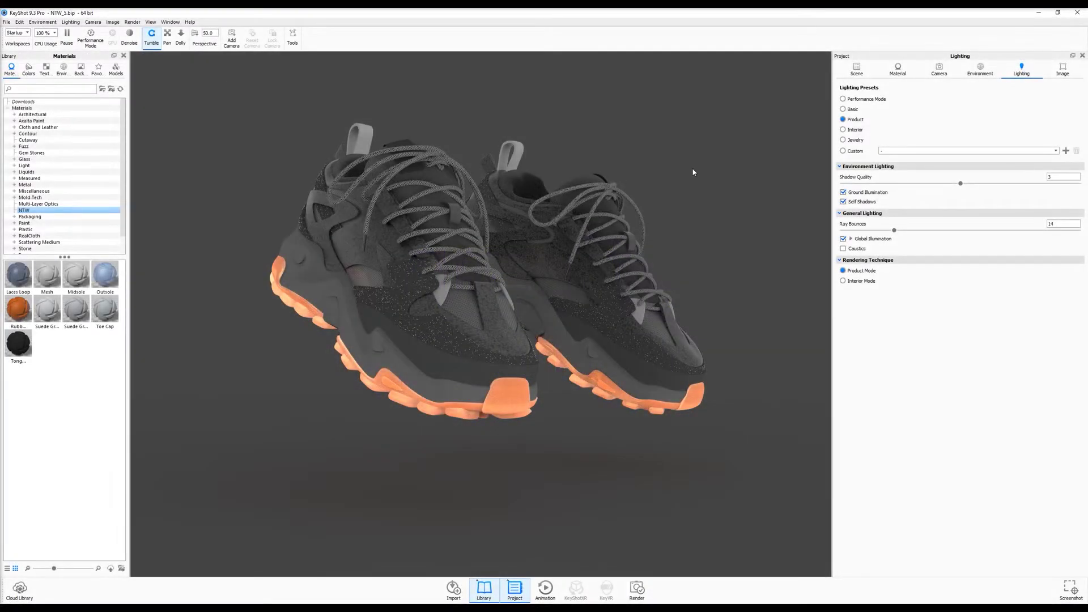
Export the NoTwoWays_rgb sneaker sketch as FBX using the render mesh instead of the control mesh.
drag(693, 173, 493, 138)
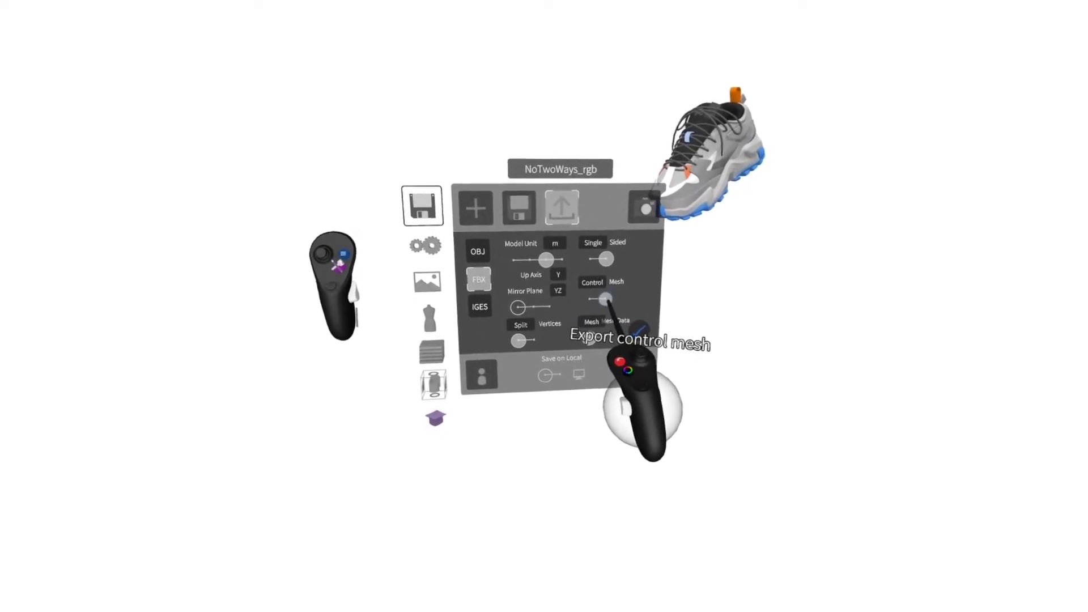
click(602, 301)
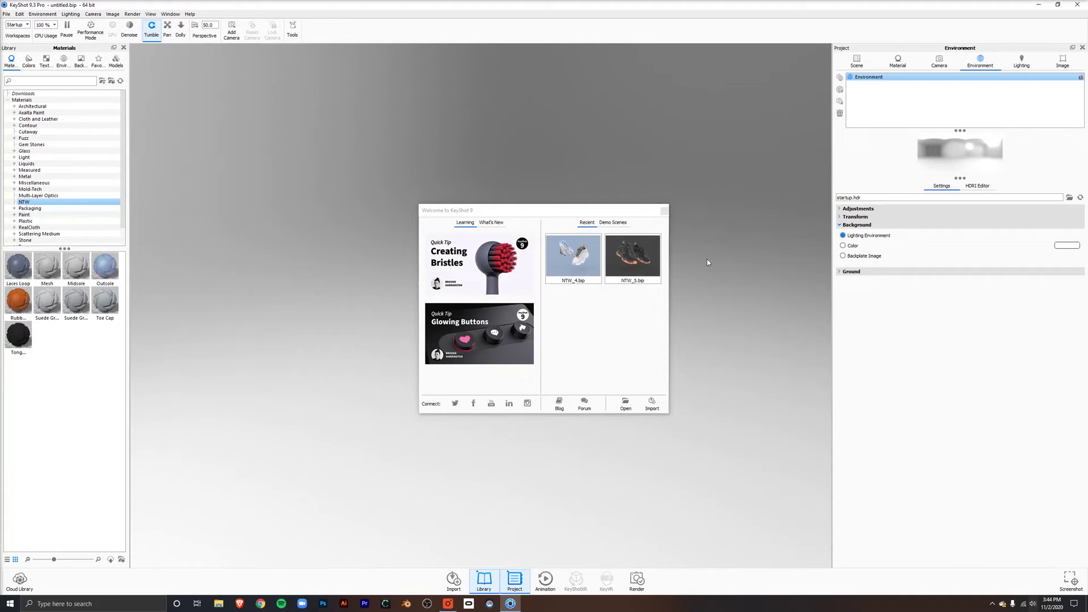
Import NoTwoWays_mfbx from the Exported Sketches folder into KeyShot with default import options.
click(652, 404)
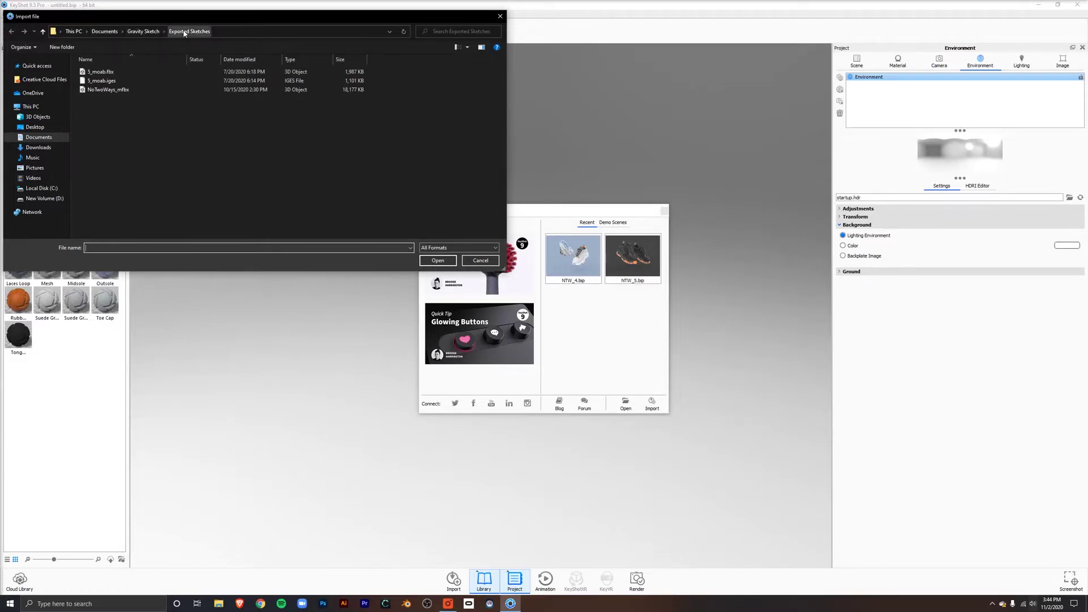
click(98, 90)
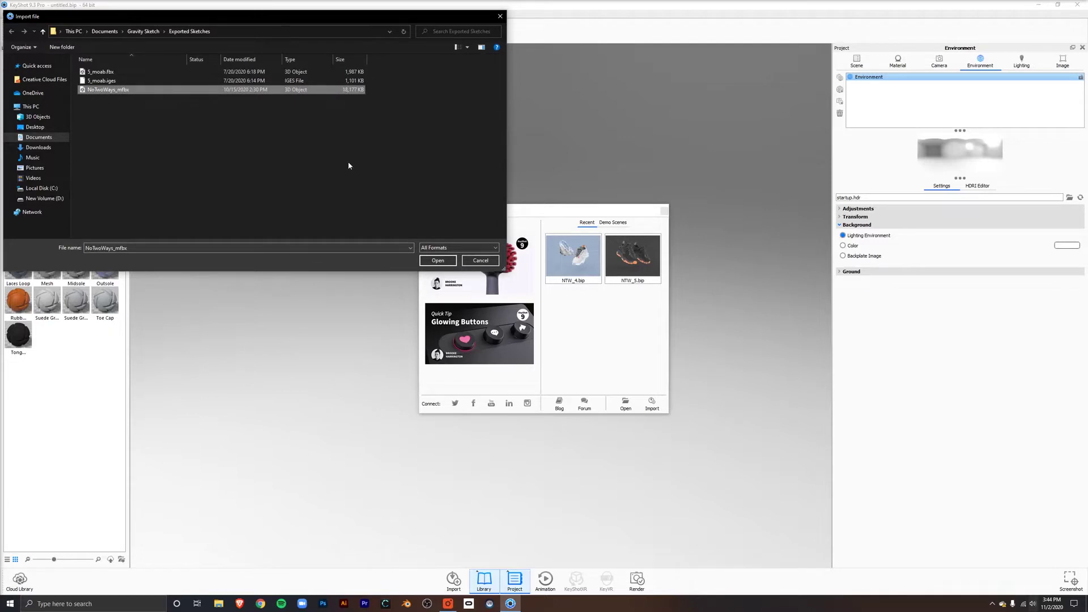
click(438, 260)
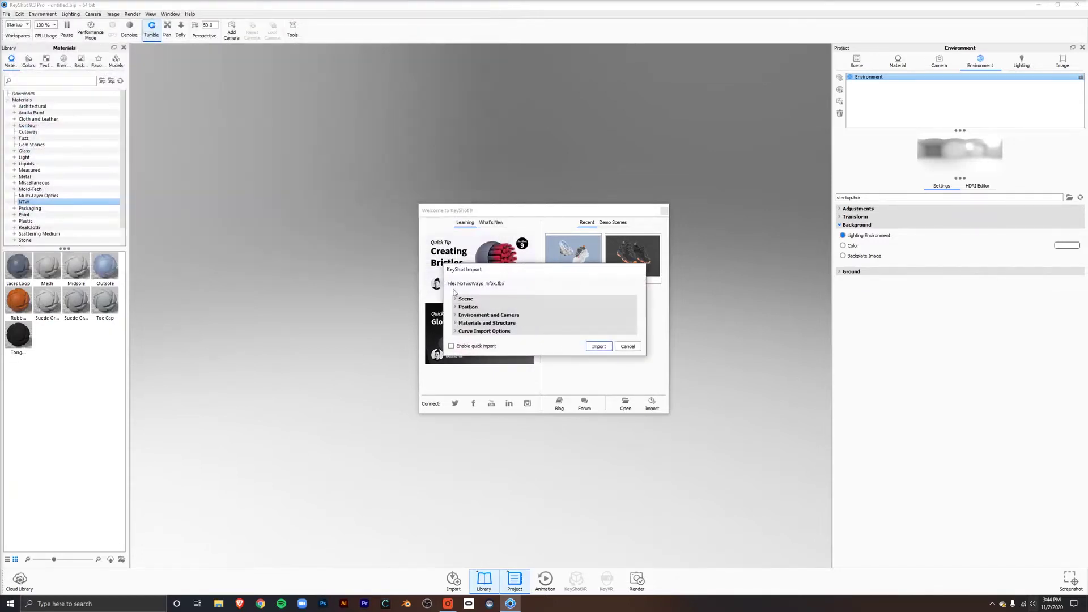
click(599, 346)
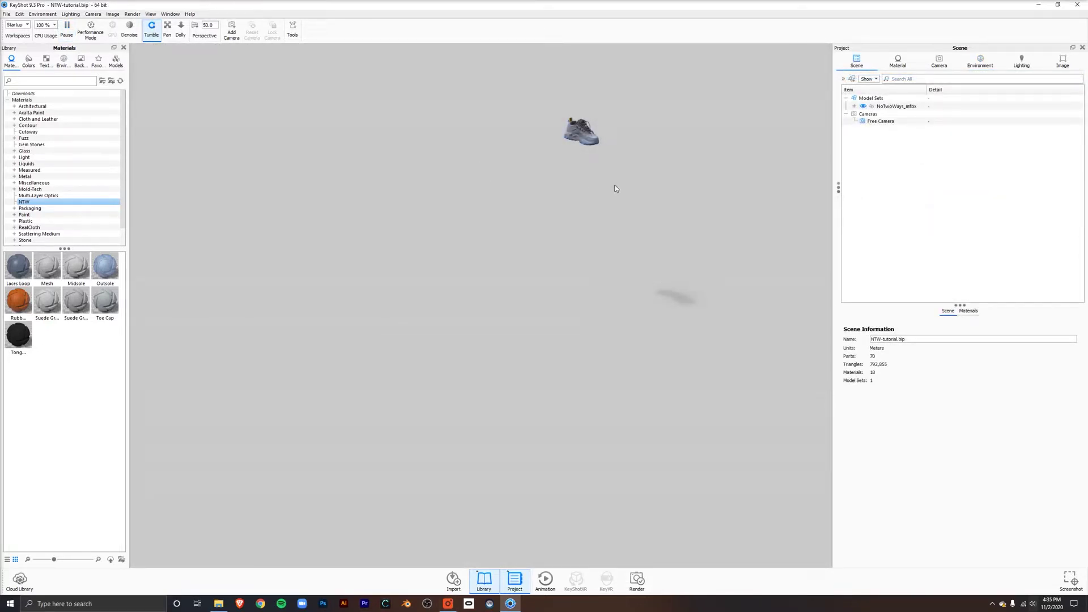
drag(633, 184, 447, 180)
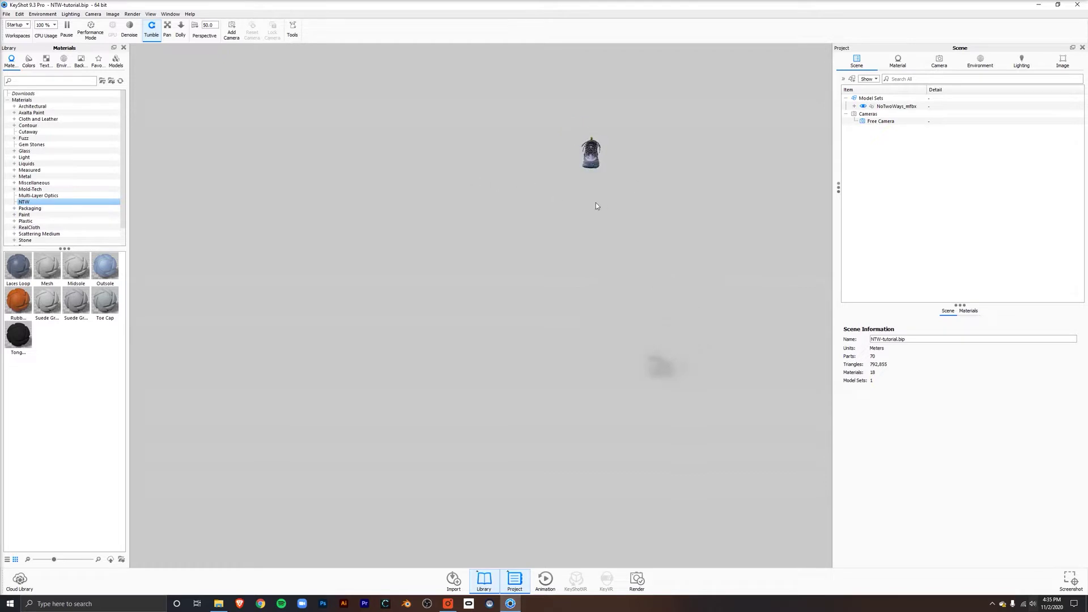
drag(596, 205, 628, 215)
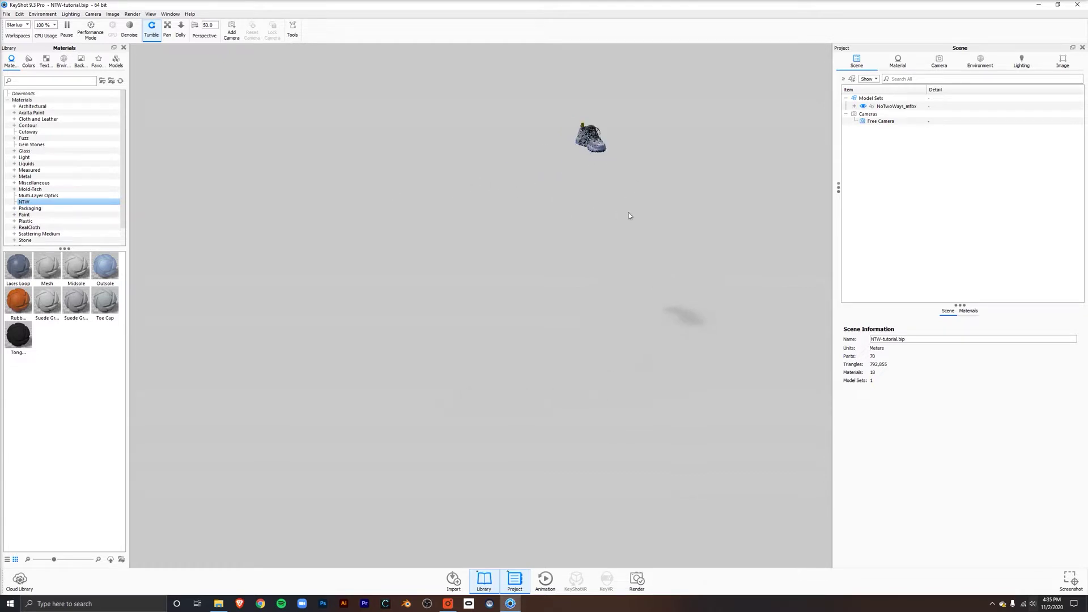
drag(530, 174, 485, 216)
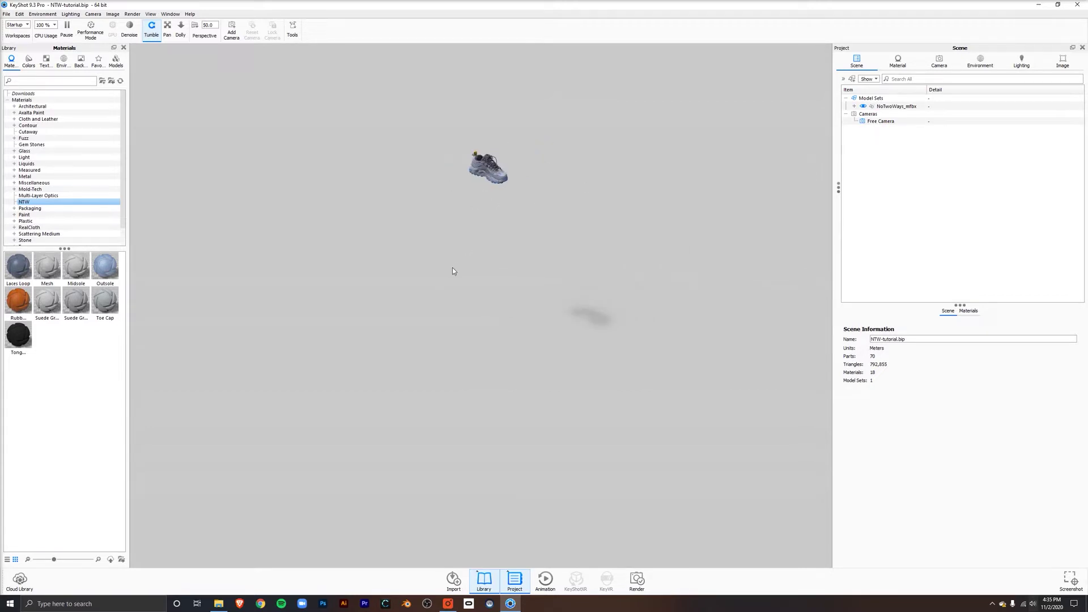
drag(453, 268, 630, 207)
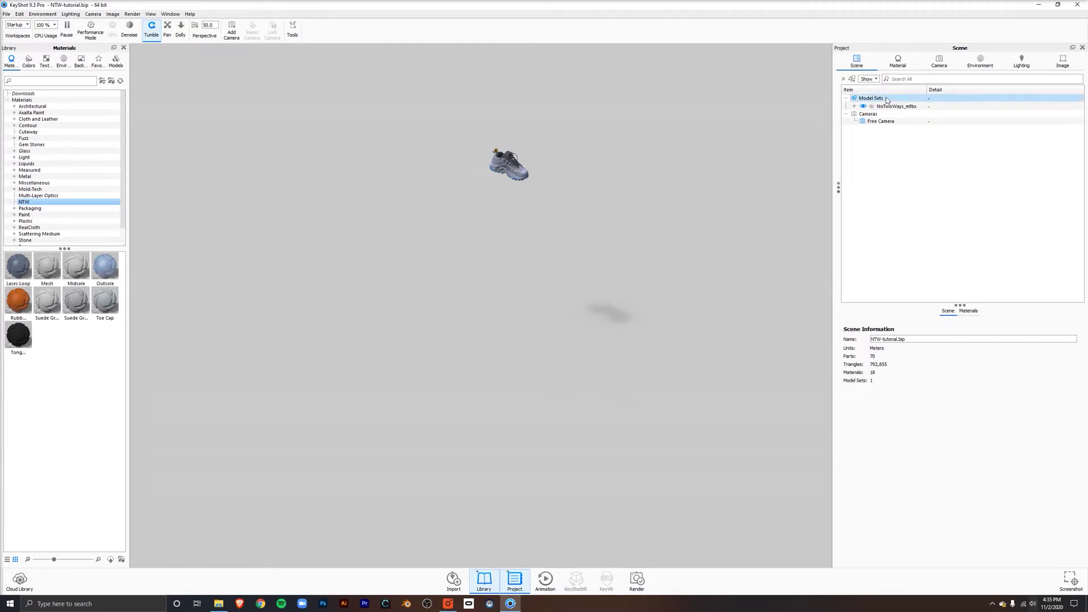
Select the NoTwoWays_mfbx model and set its X, Y and Z position to 0.
click(908, 107)
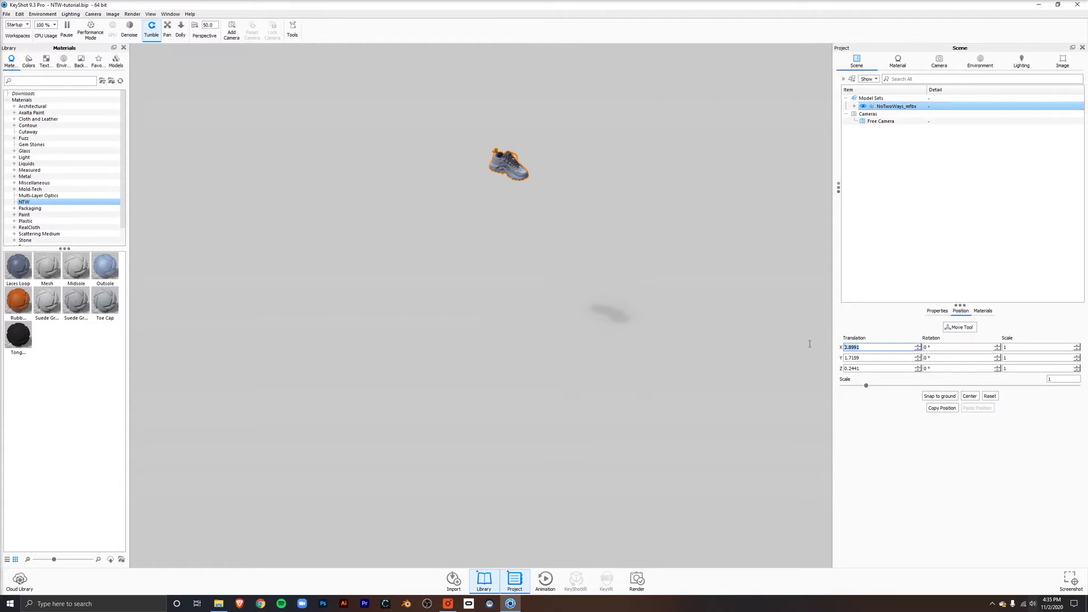
text(0)
key(Tab)
text(0)
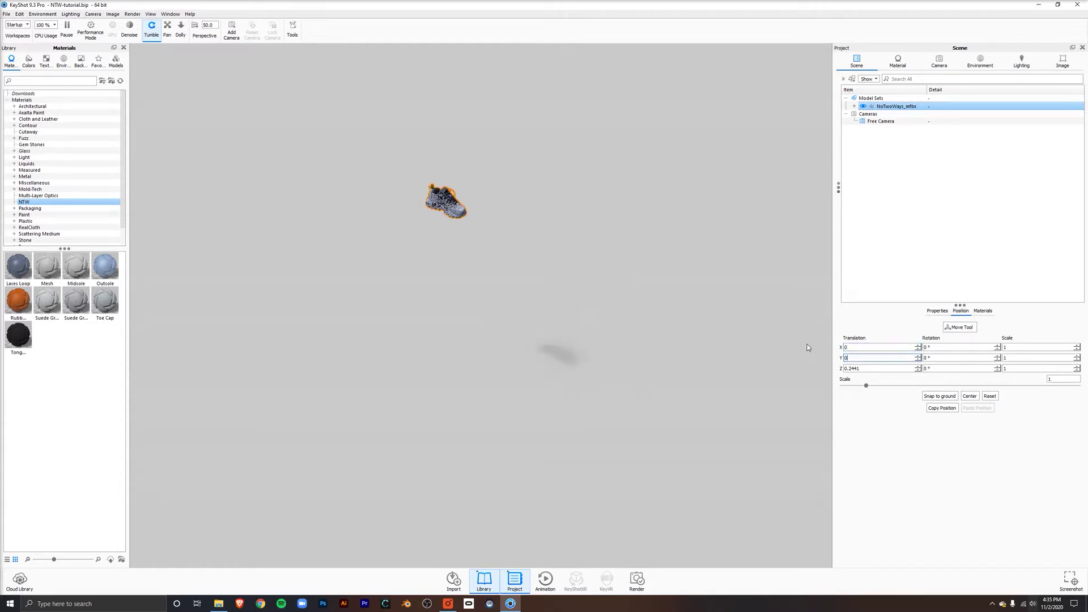
key(Tab)
text(0)
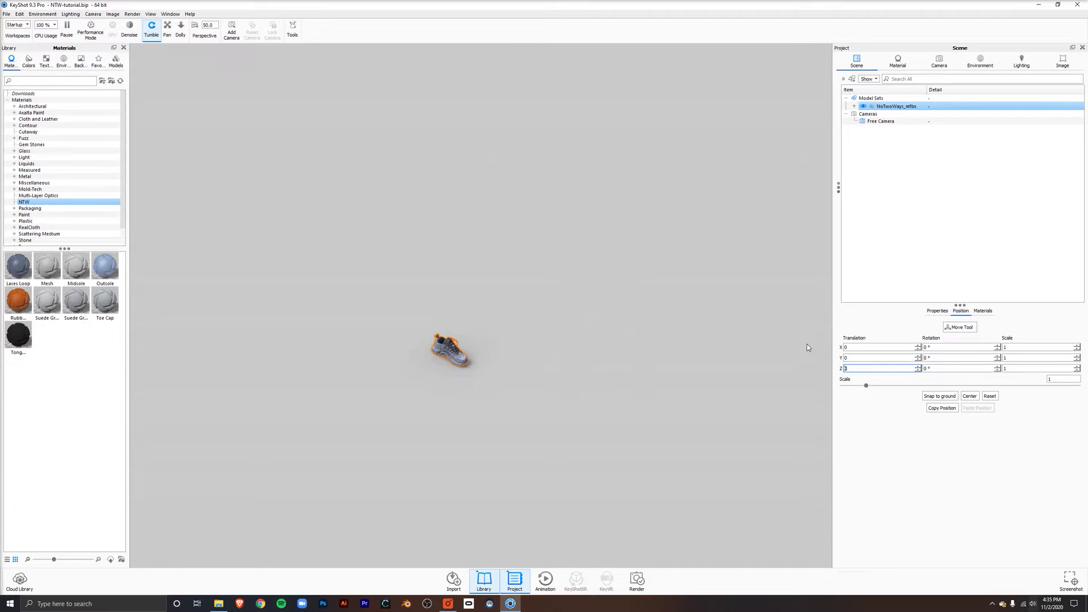
Raise the shoe to Y 0.3013, Z 0.2029 and tilt it 14.4942° on X.
click(968, 328)
drag(334, 383, 340, 350)
drag(410, 368, 501, 349)
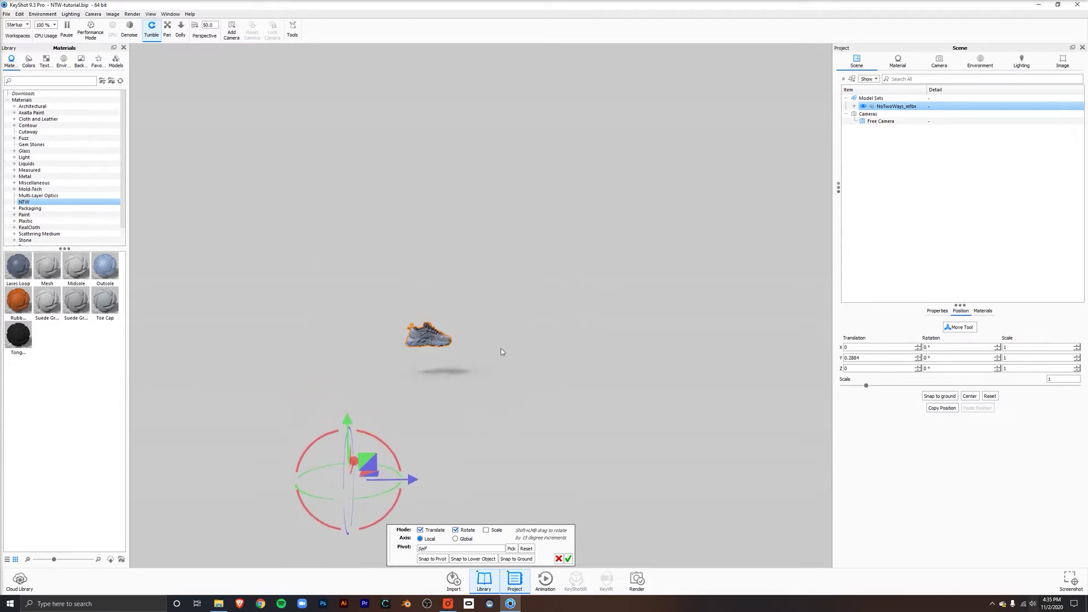
drag(387, 449, 395, 454)
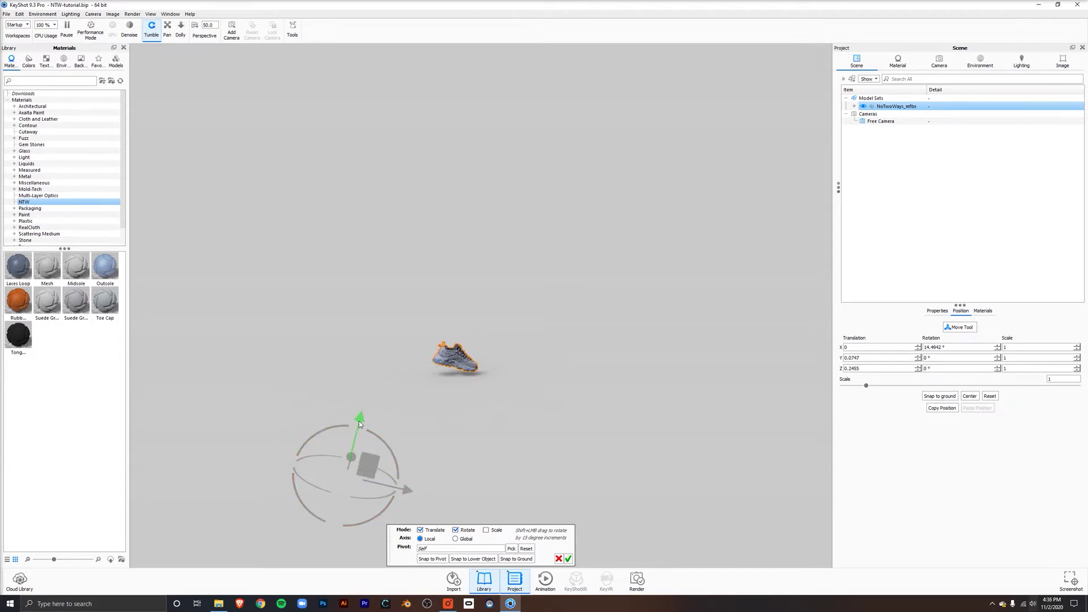
drag(359, 421, 358, 396)
mouse_move(417, 472)
mouse_down()
mouse_move(390, 468)
mouse_move(403, 463)
mouse_up()
drag(459, 404, 348, 380)
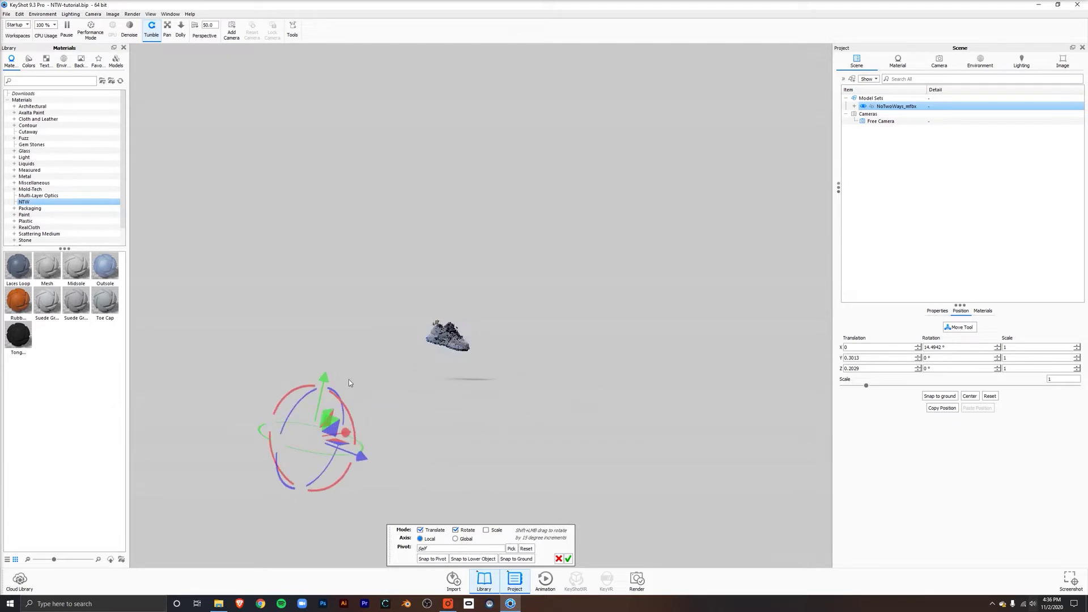
drag(457, 382, 576, 292)
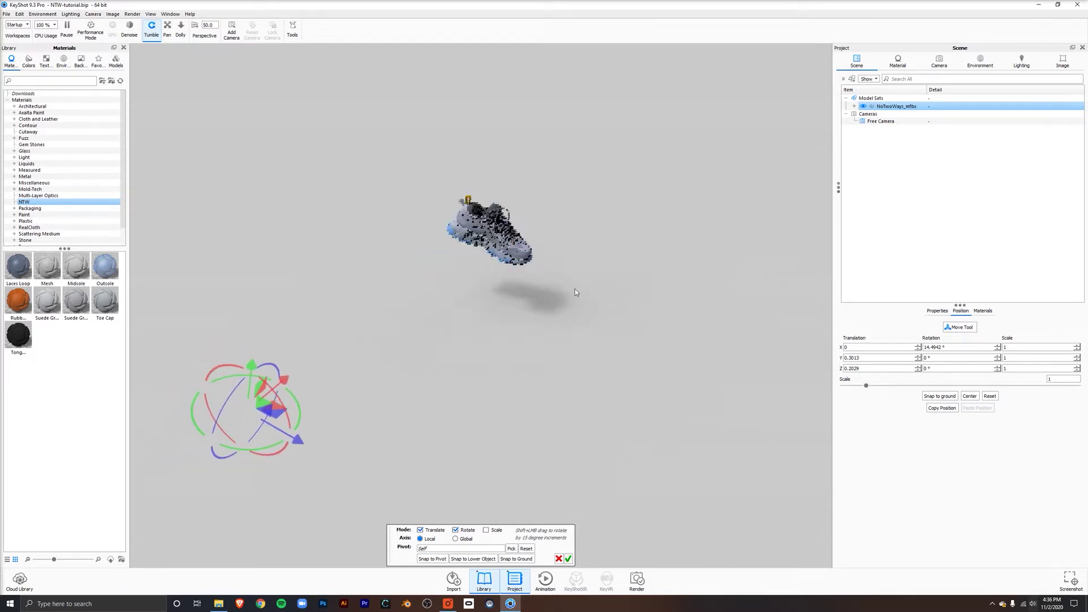
Accept the shoe's placement and light it with cloud_layers_4k after comparing it to startup.
click(568, 559)
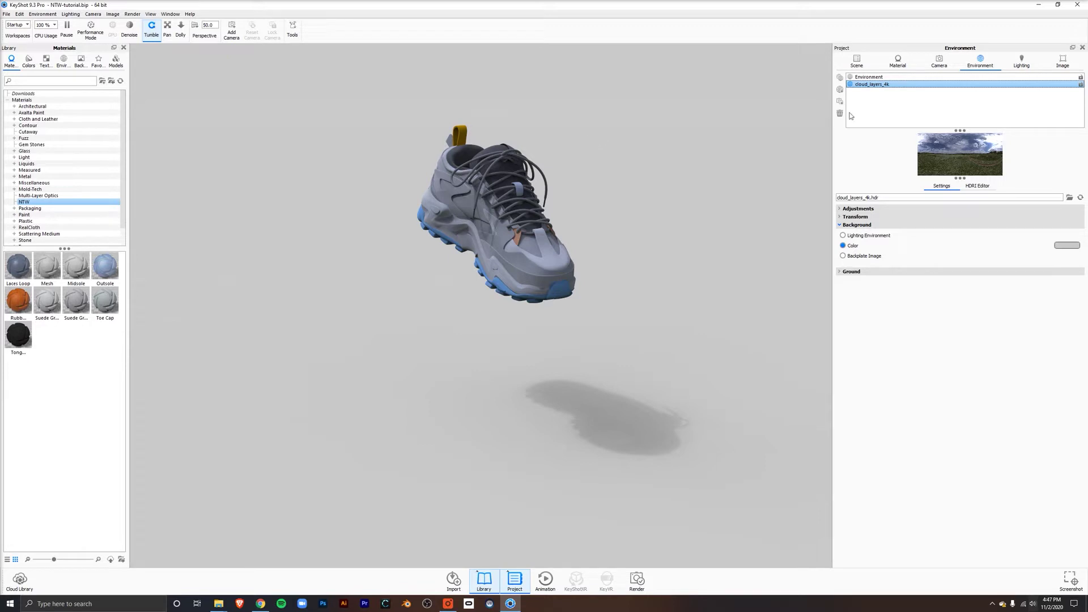
click(884, 77)
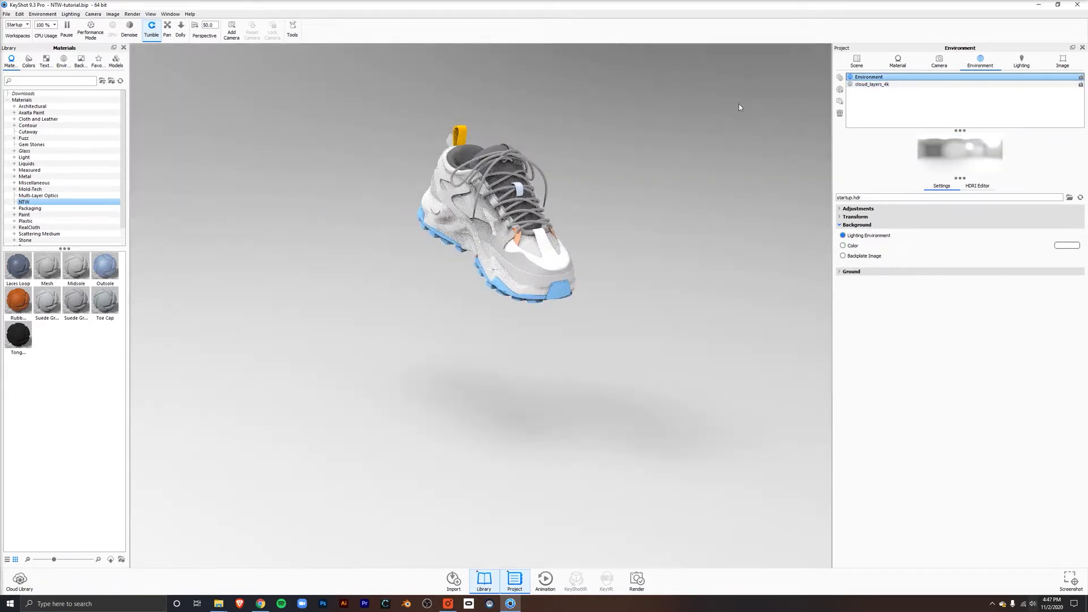
click(907, 84)
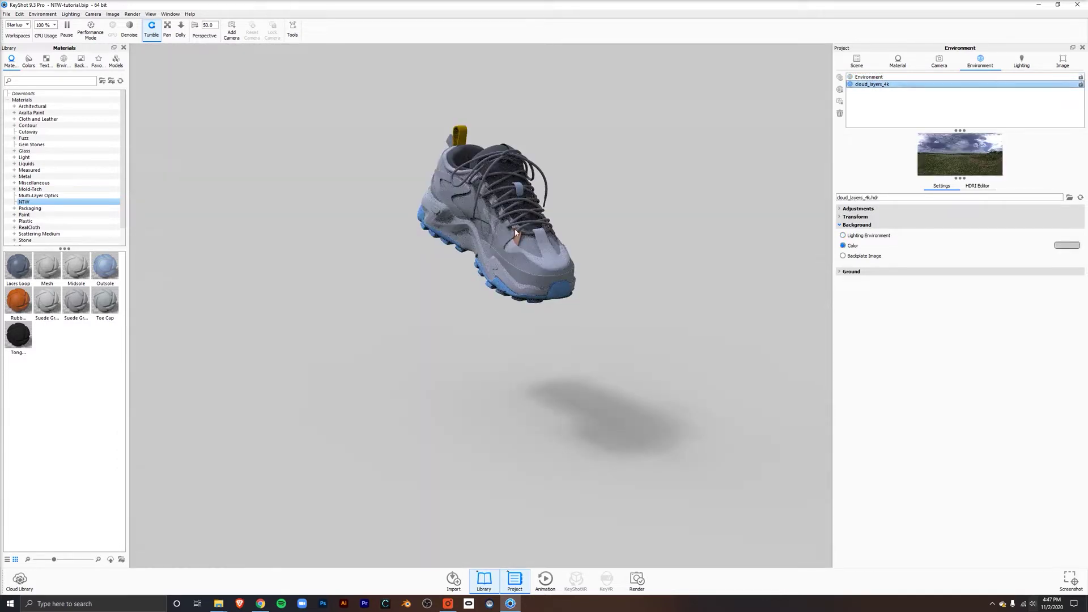
Drag studio_small_03_4k.hdr from the NTW Keyshot folder into KeyShot's environment list.
mouse_move(219, 606)
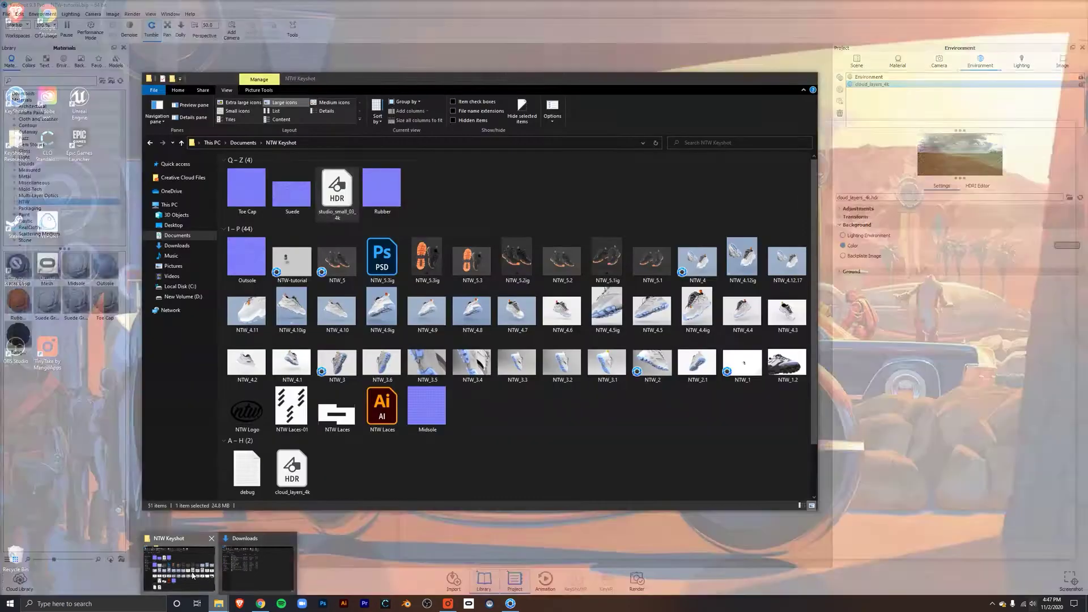
click(177, 567)
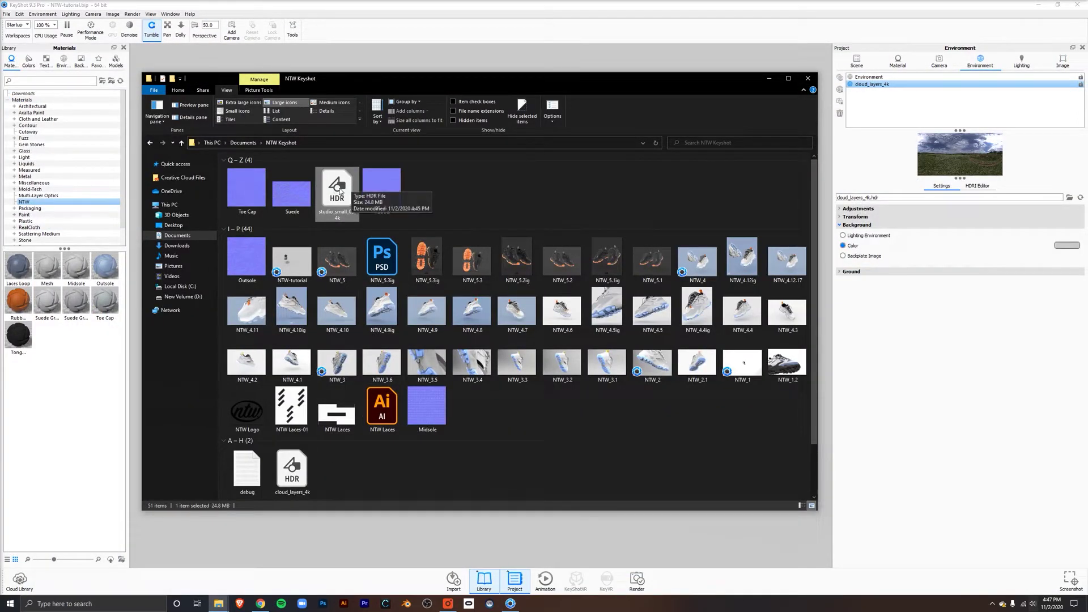
drag(340, 191, 649, 170)
drag(864, 141, 906, 88)
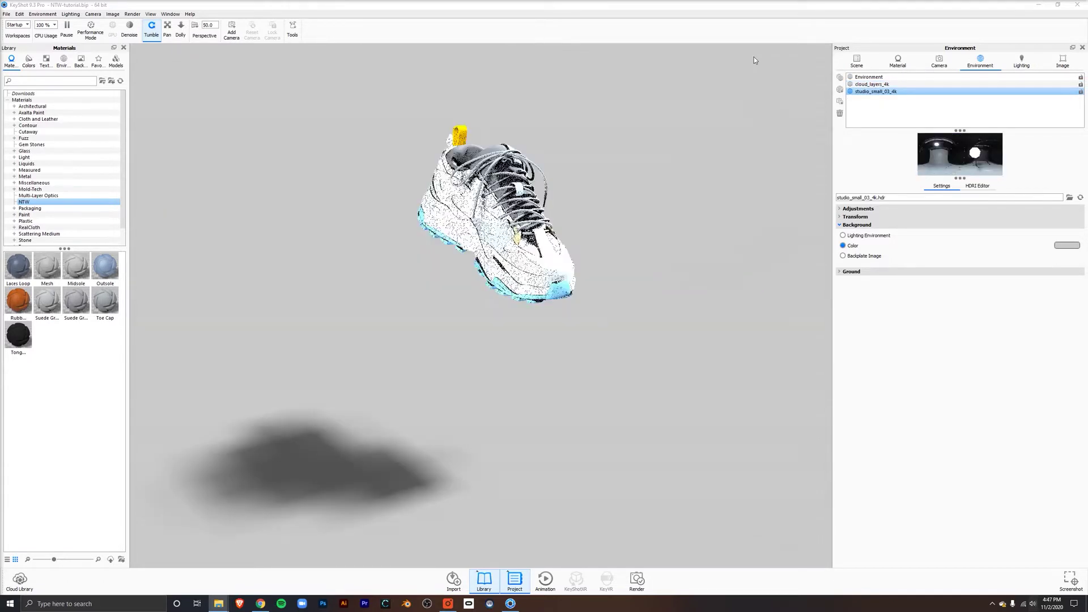
Make studio_small_03_4k the active environment and set its brightness to 0.5.
click(909, 78)
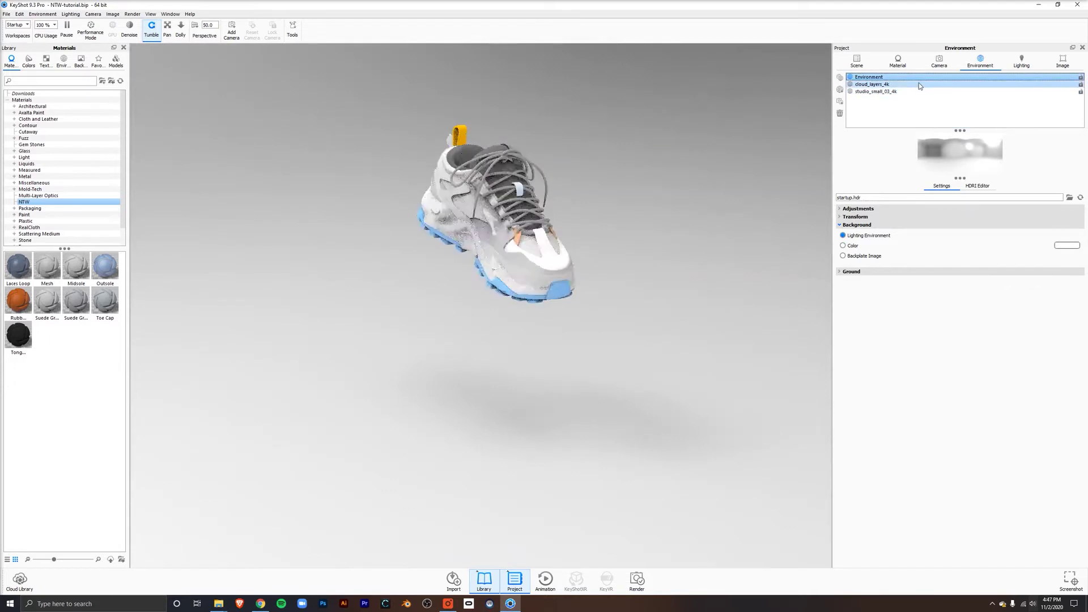
click(919, 84)
click(901, 90)
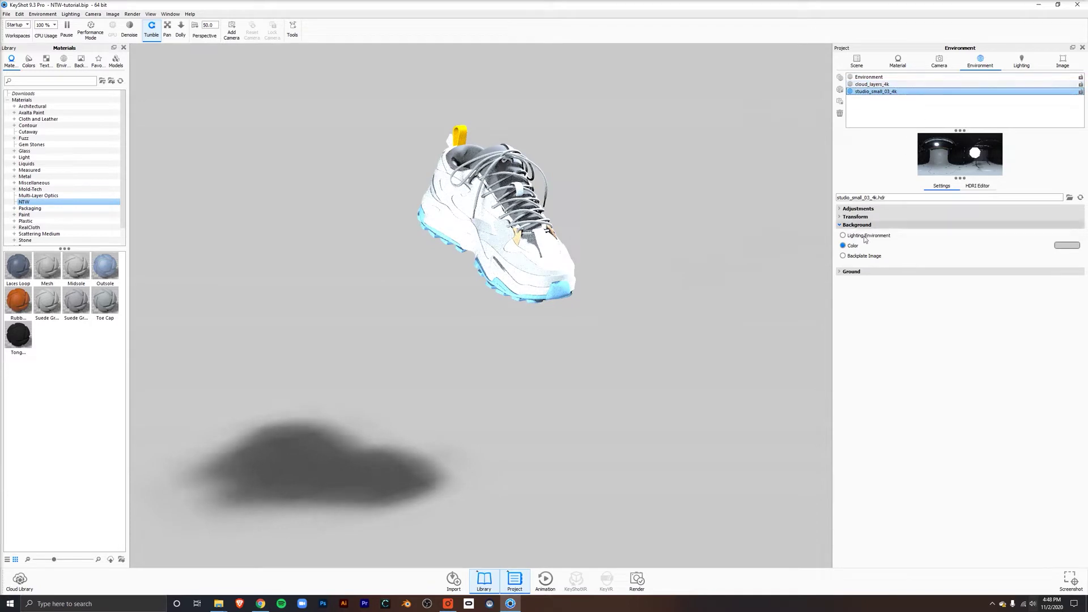
click(866, 209)
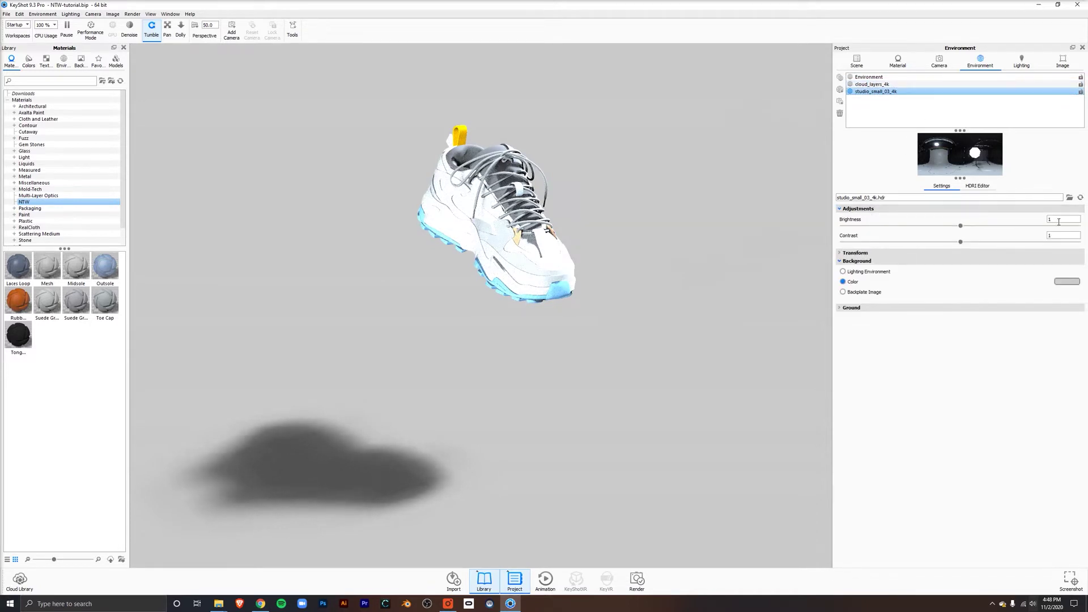
click(1061, 218)
key(Return)
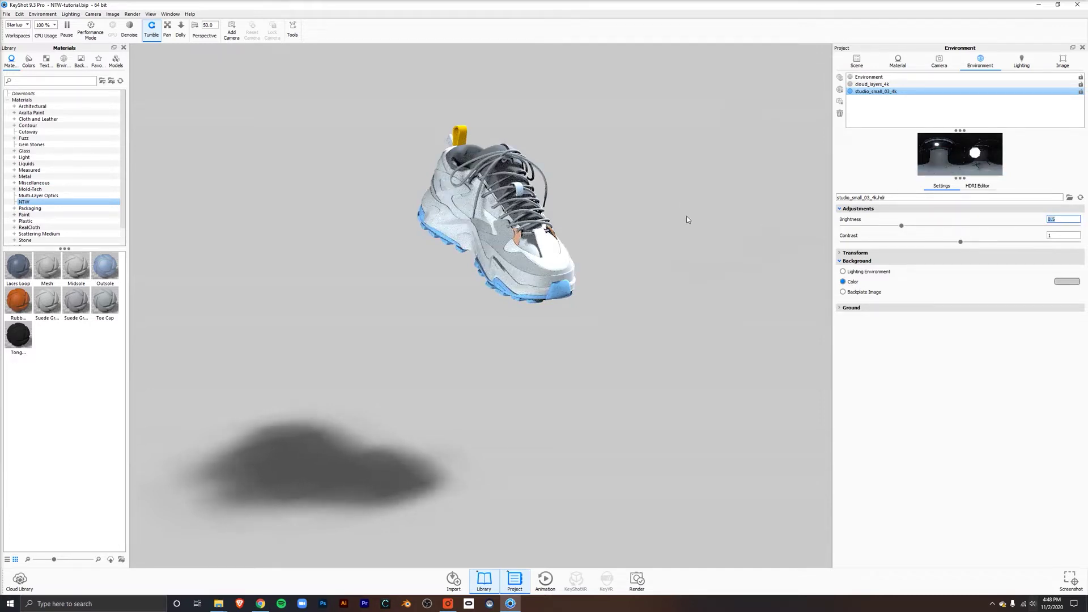
Lower the studio environment brightness to 0.1, then settle on 0.2.
drag(685, 220, 729, 240)
click(1062, 218)
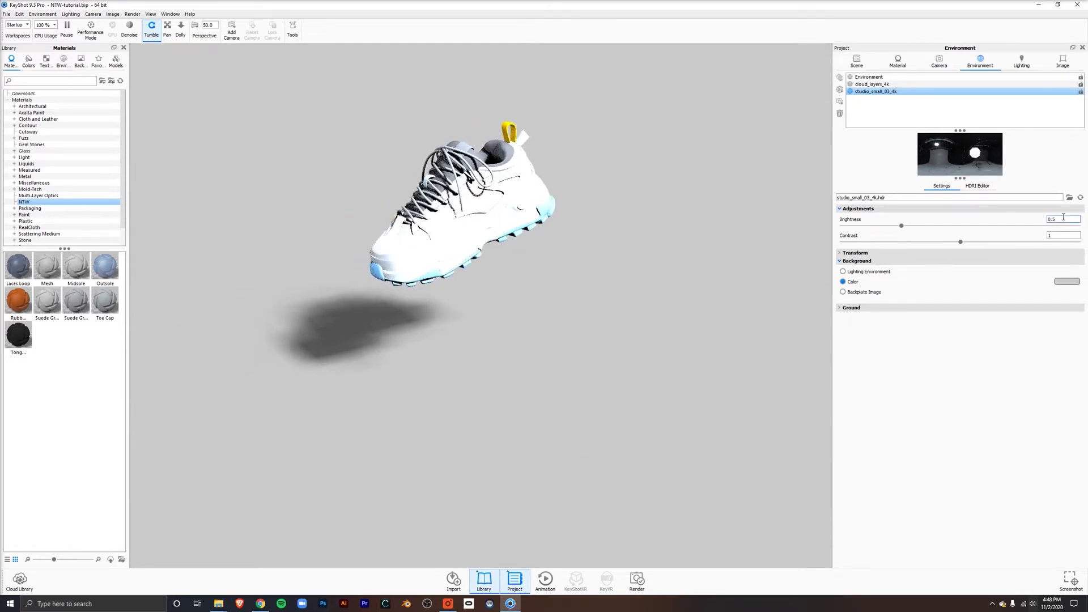
text(0.1)
key(Return)
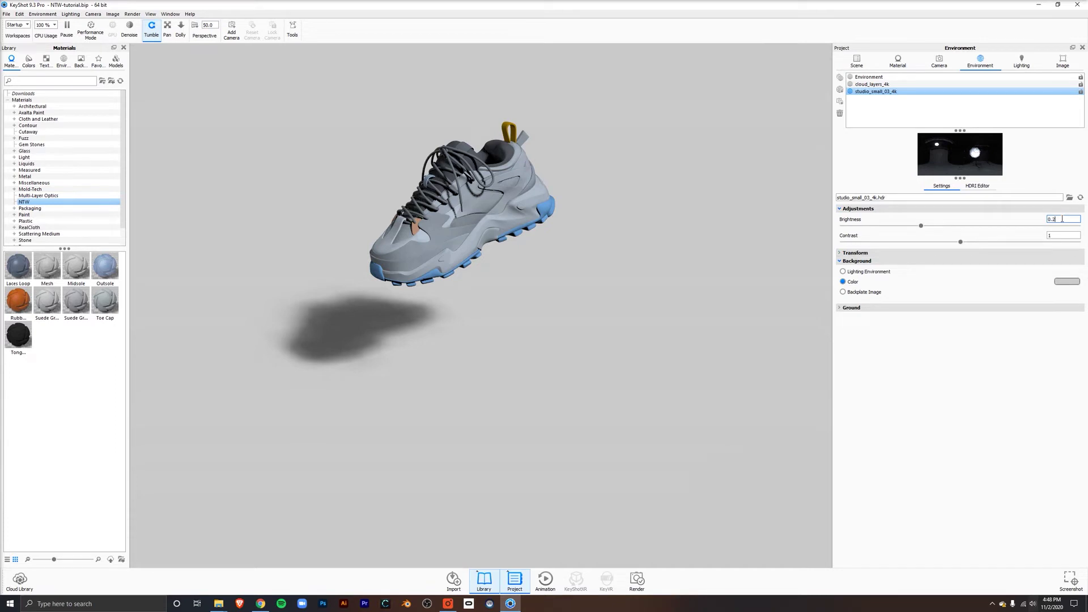
text(0.2)
key(Return)
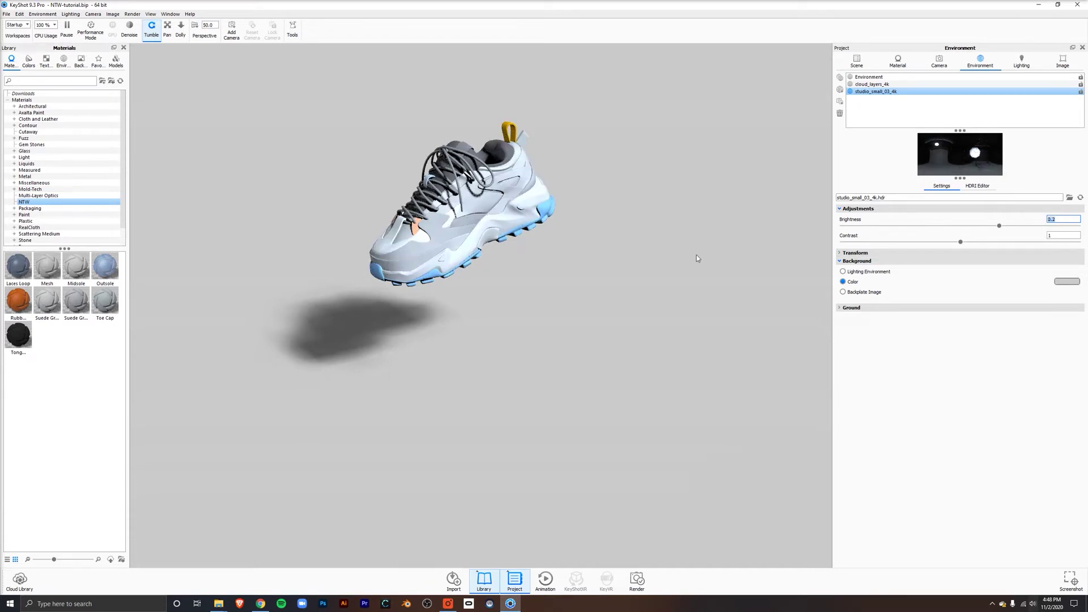
click(554, 267)
drag(476, 288, 676, 288)
Set the background to Lighting Environment so the studio HDRI shows behind the shoe.
click(843, 272)
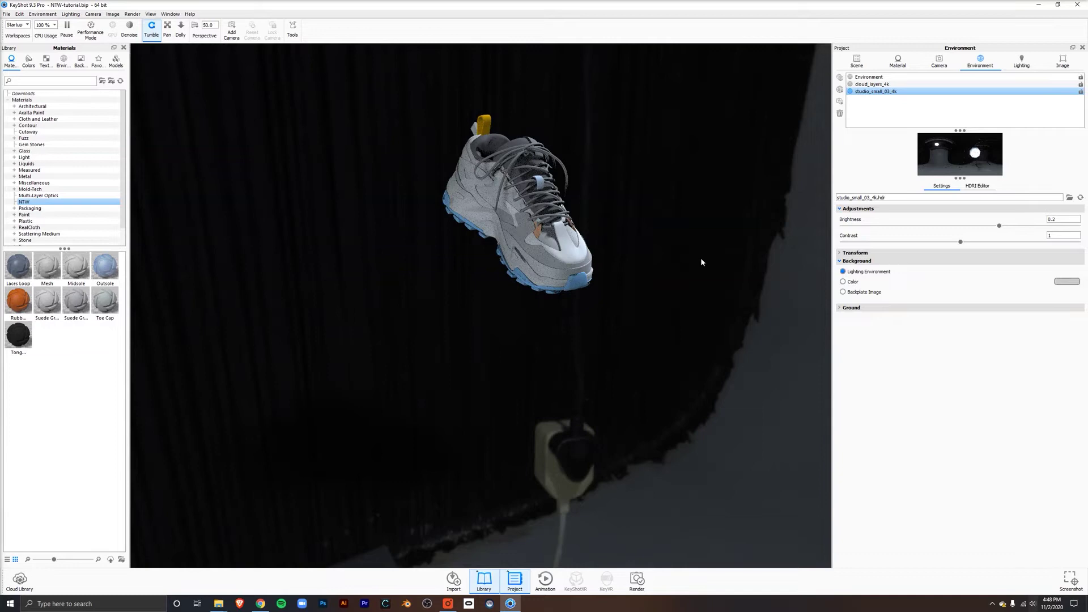
drag(702, 262, 765, 285)
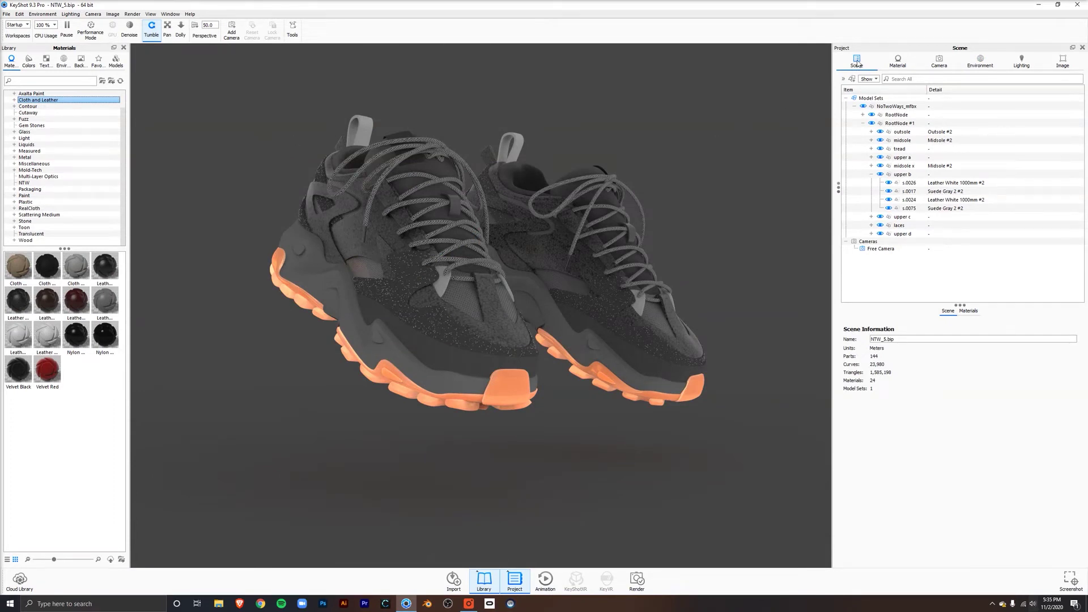
Select upper part s.0018, then the suede gray panel part s.0017.
click(501, 337)
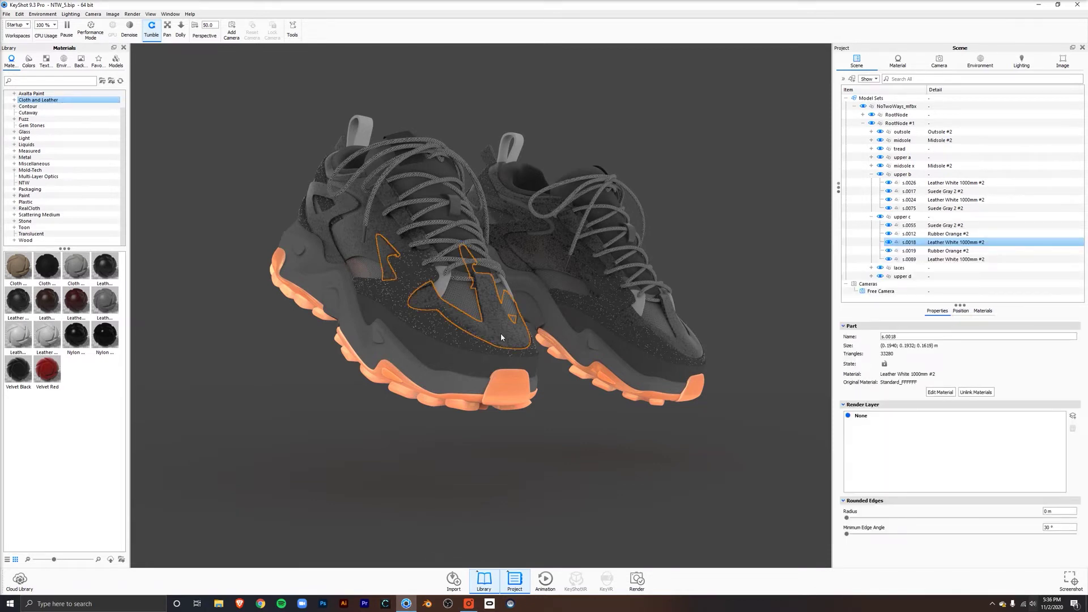
click(413, 281)
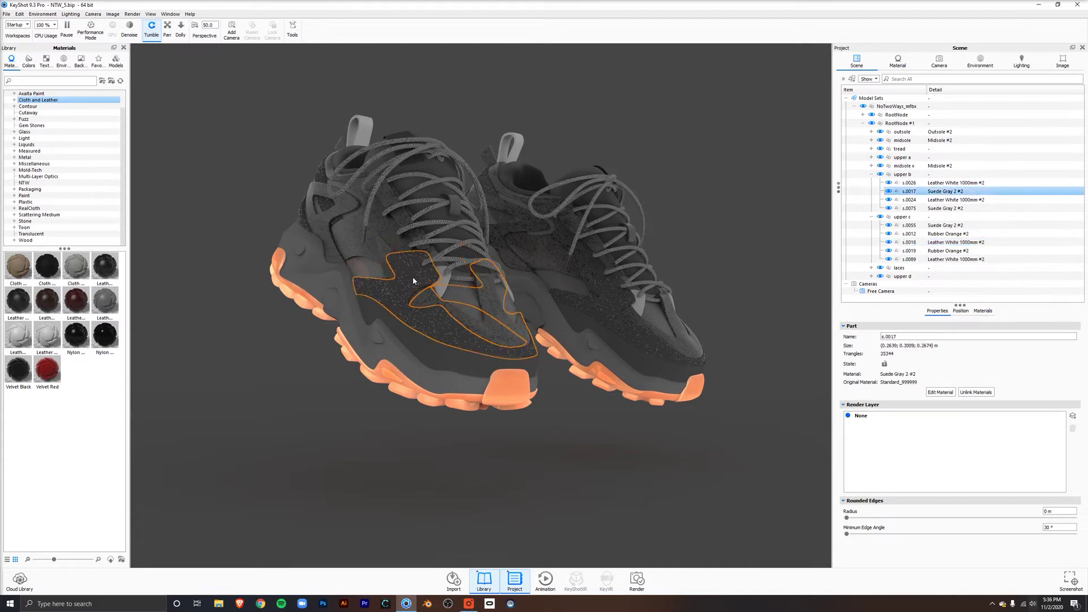
right_click(943, 194)
mouse_move(956, 199)
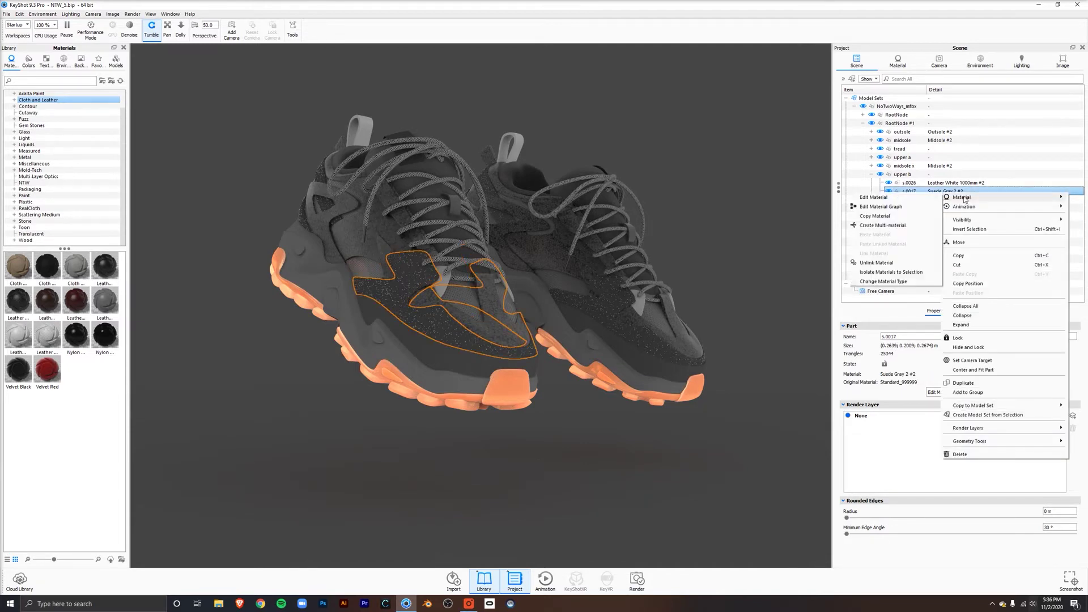
click(920, 208)
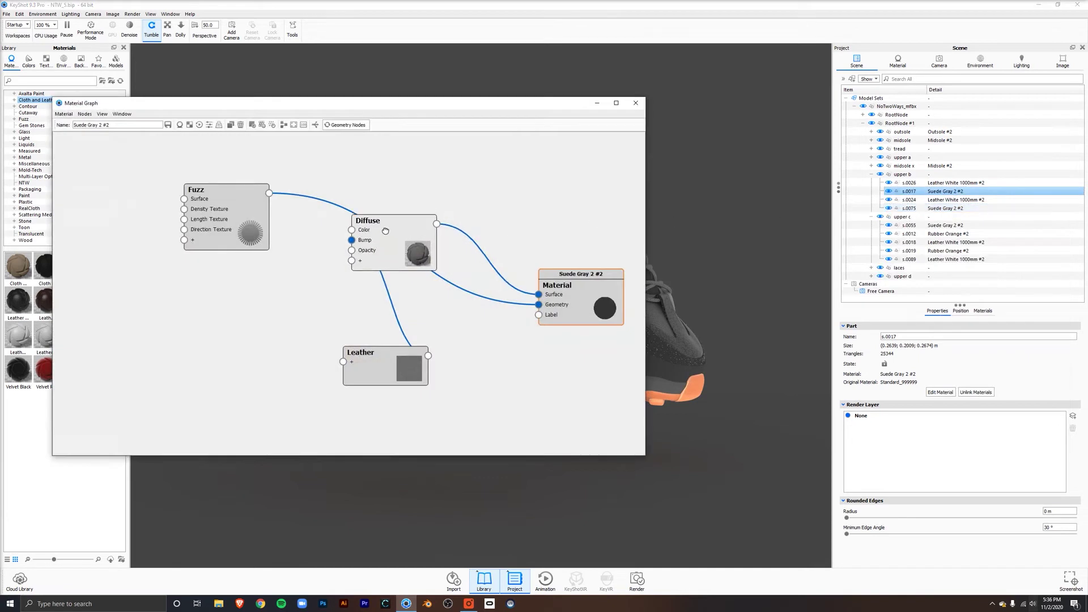
drag(385, 232, 387, 238)
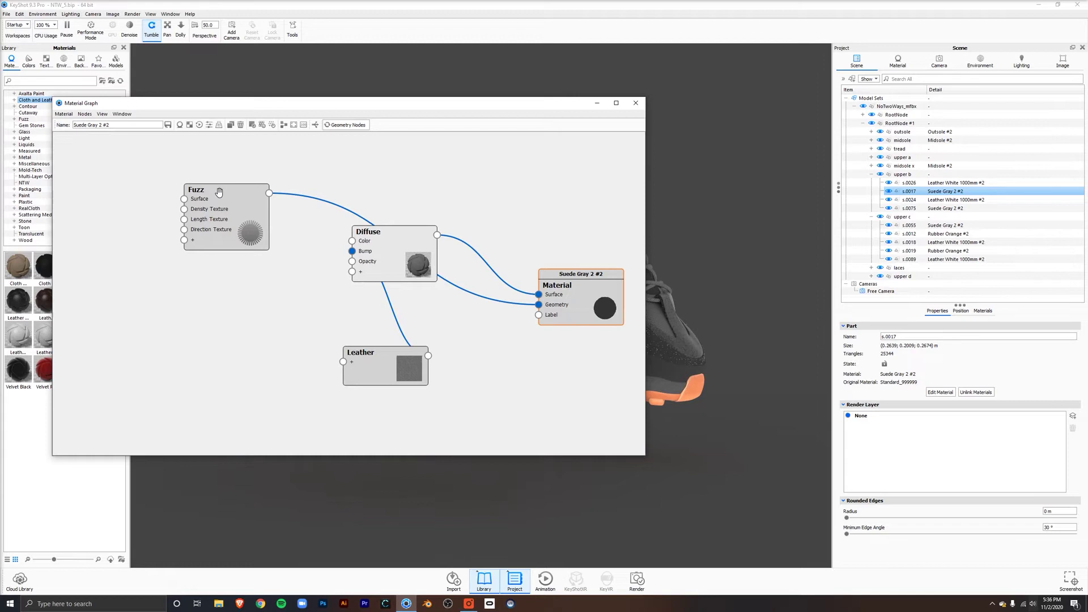
mouse_move(224, 191)
mouse_down()
mouse_move(237, 173)
mouse_move(221, 179)
mouse_up()
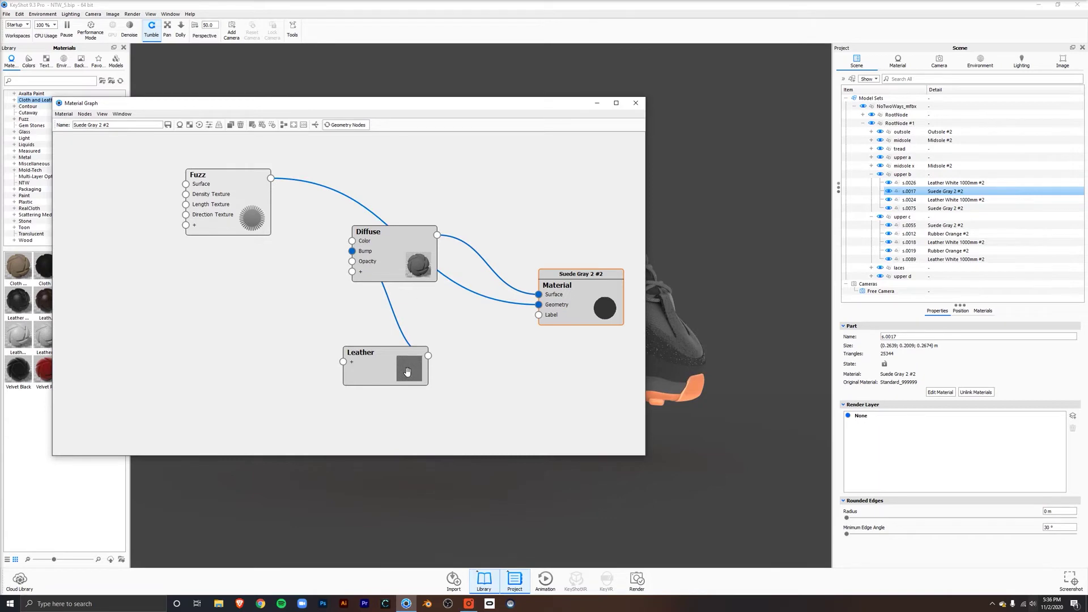
drag(377, 361, 392, 364)
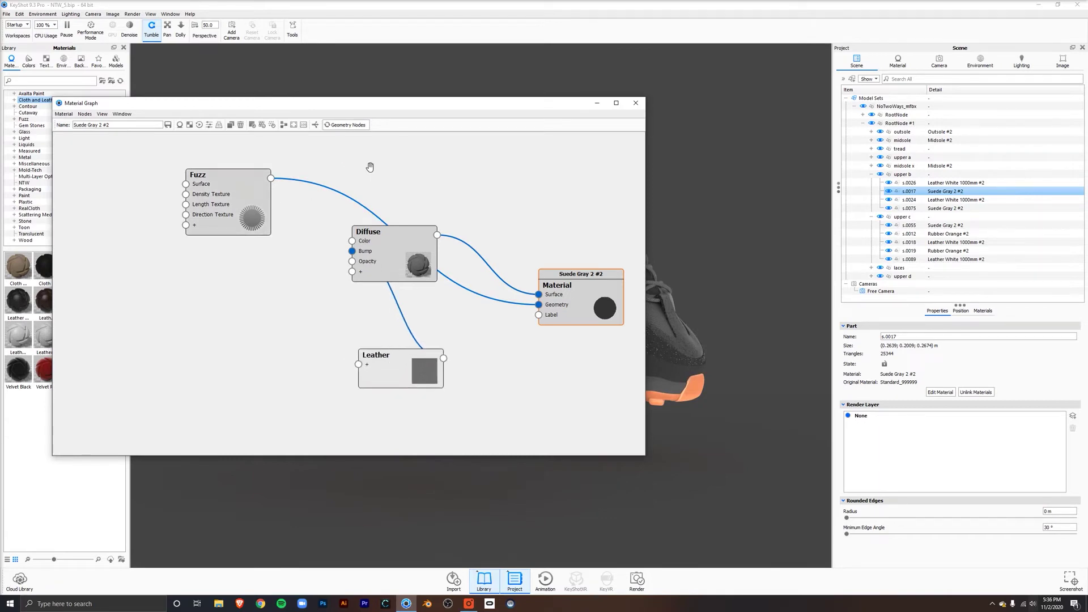
Close the Material Graph and apply Leather Black 1000mm to the white leather upper panels.
click(636, 103)
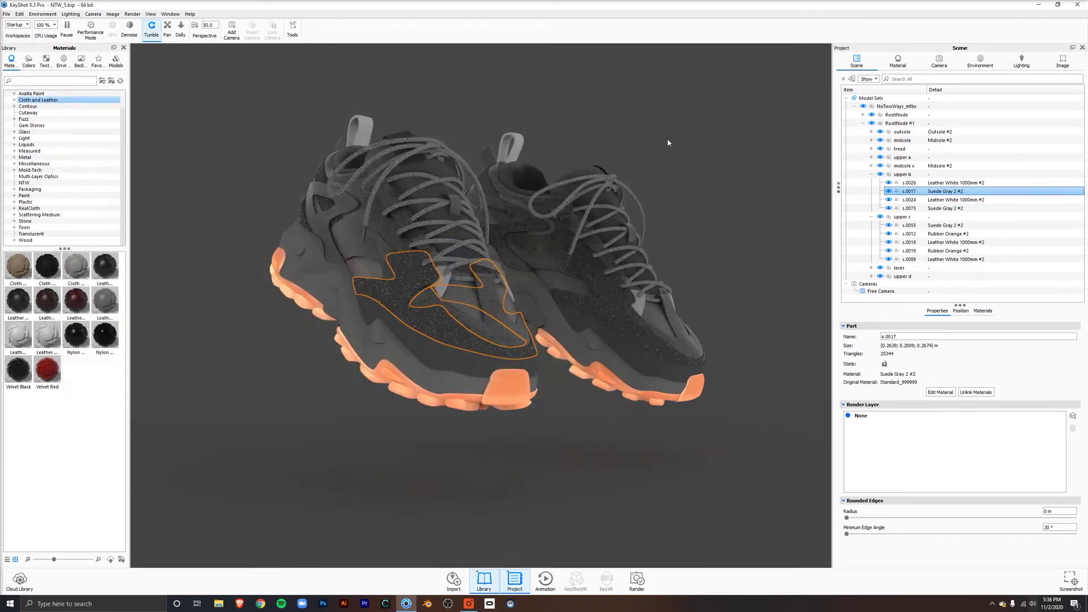
drag(668, 138, 411, 140)
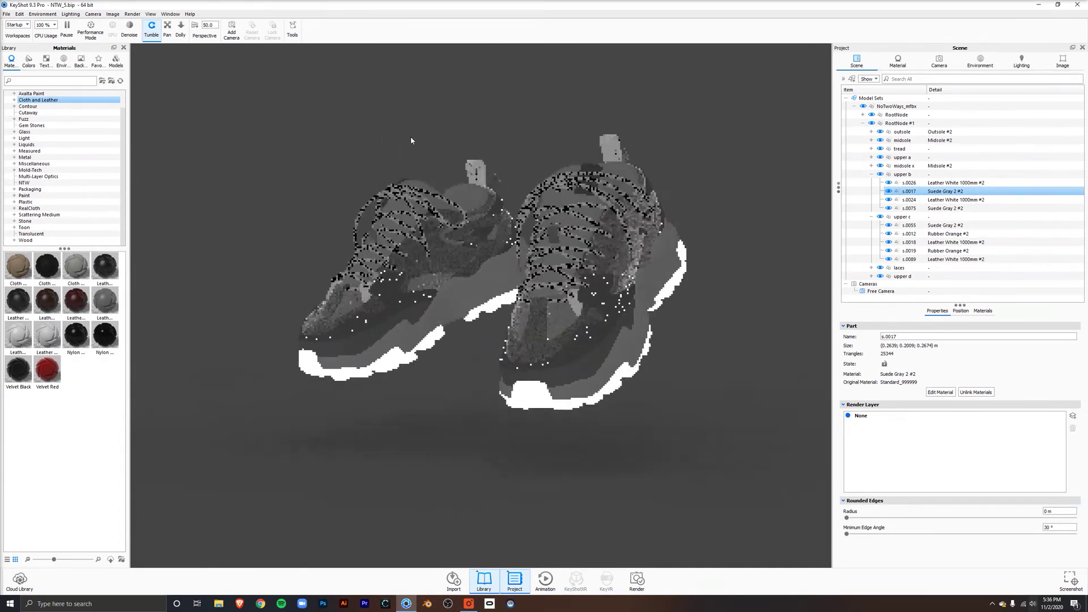
drag(328, 168, 635, 165)
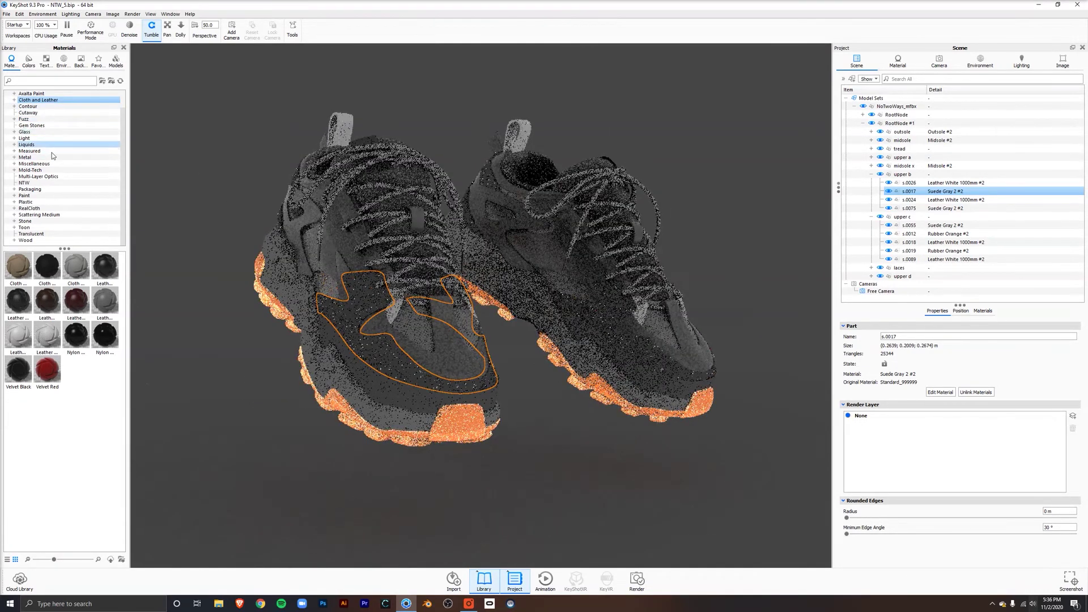
scroll(54, 147, up, 1)
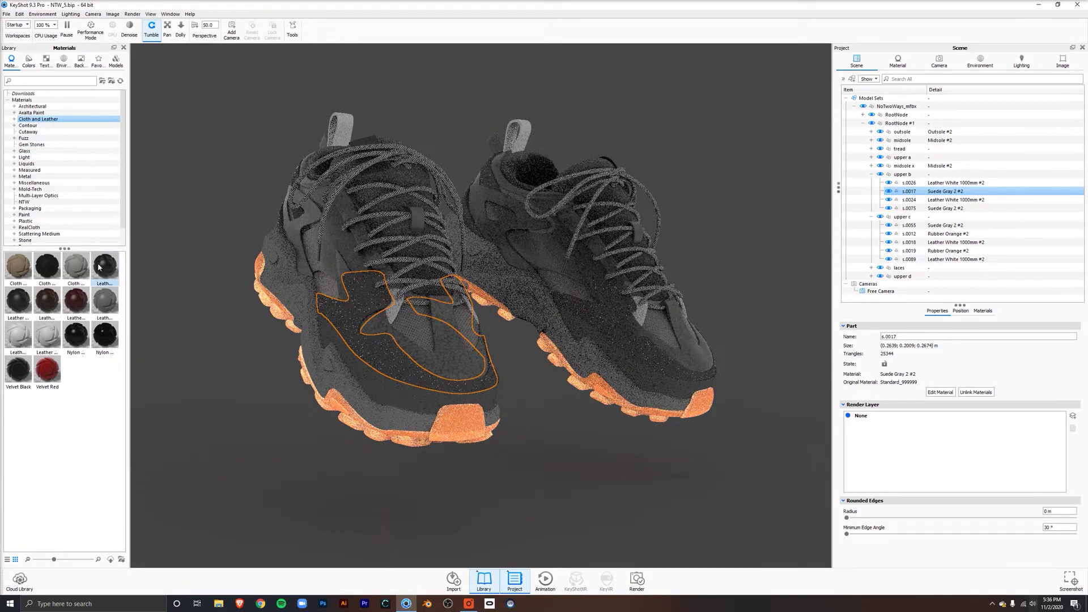
click(182, 213)
mouse_move(102, 272)
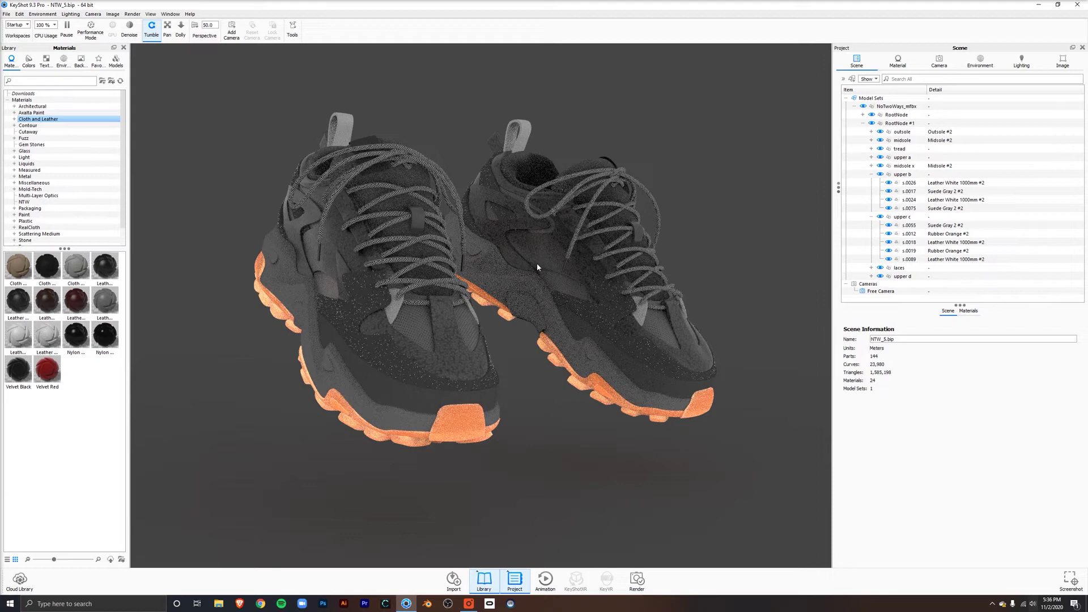
drag(102, 272, 306, 265)
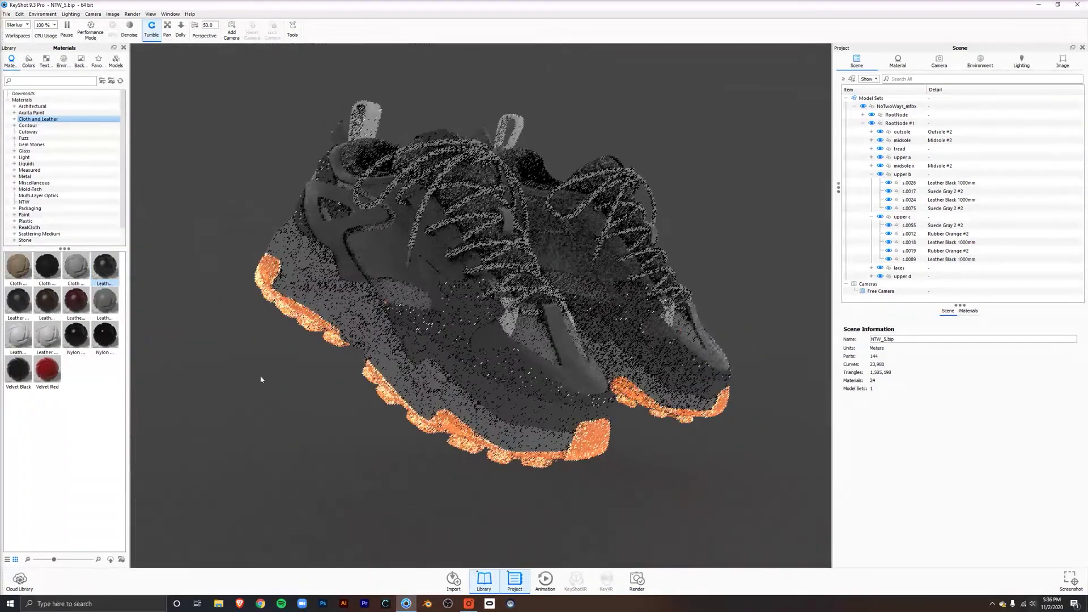
Apply Leather White Perforated 1000mm to the midsole and select the midsole part.
drag(54, 339, 324, 307)
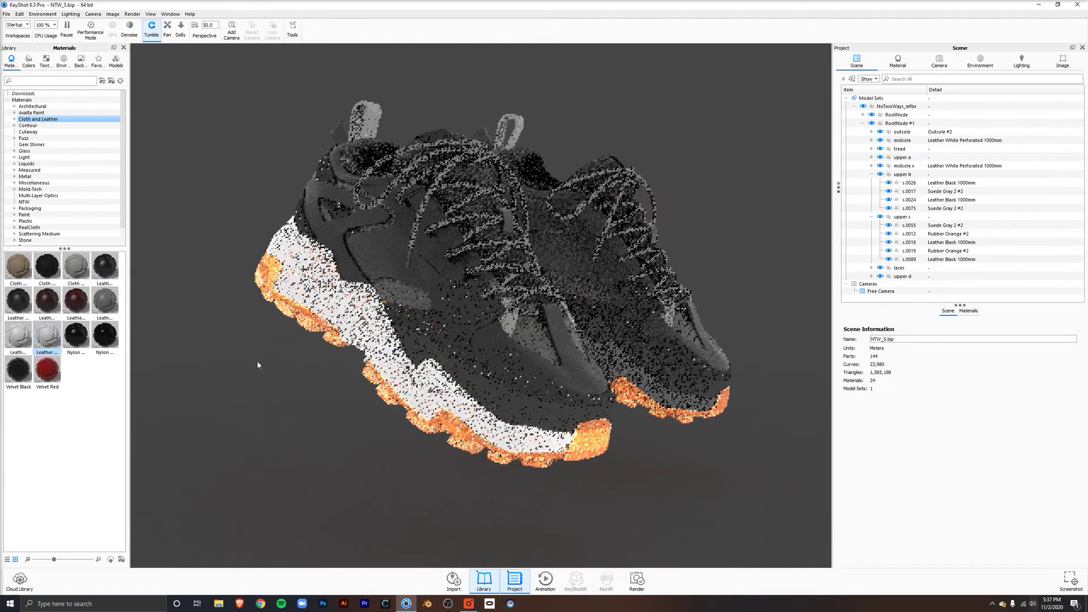
drag(271, 376, 313, 391)
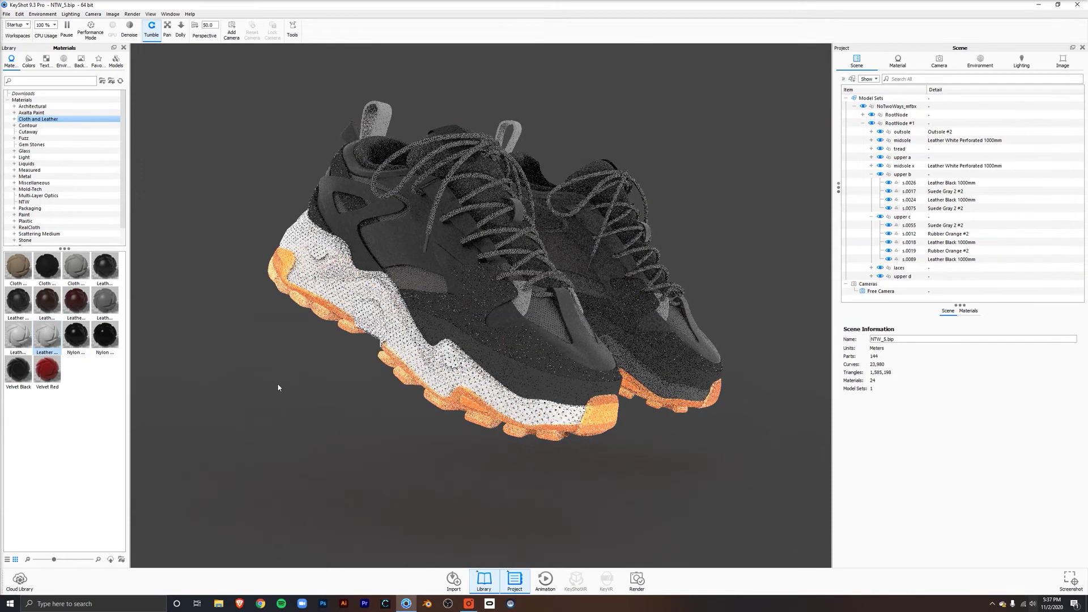
click(399, 319)
Edit the midsole's Leather White Perforated 1000mm material and show its Textures tab.
right_click(398, 319)
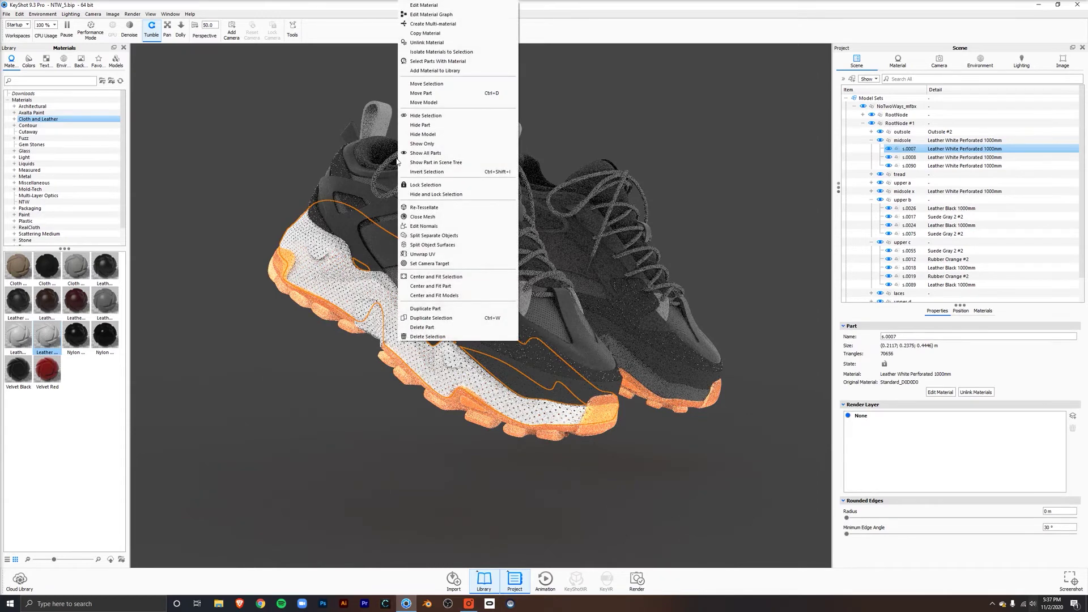
click(445, 6)
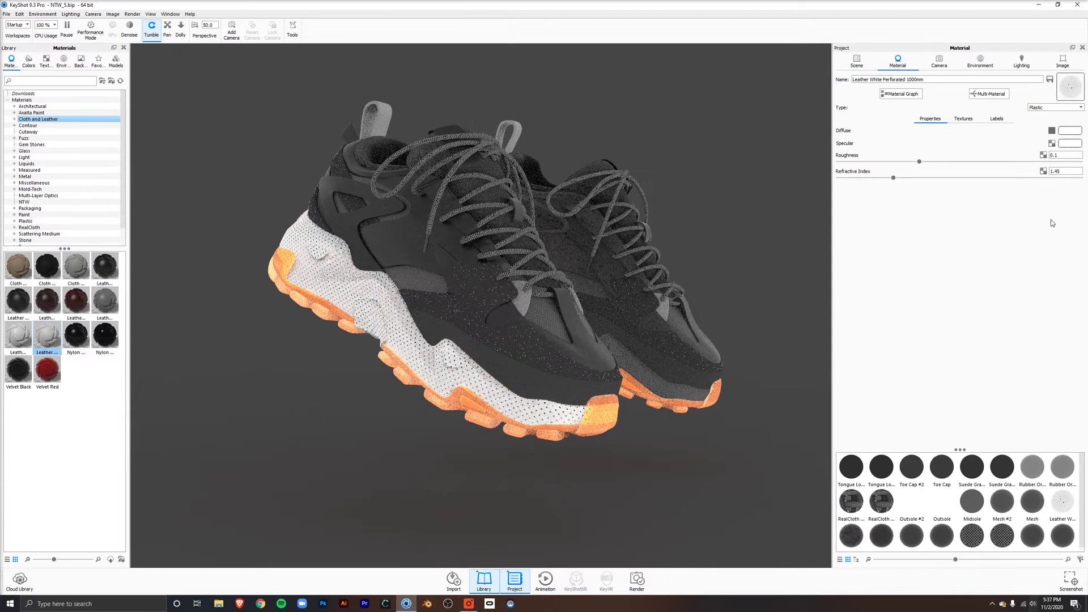
click(997, 119)
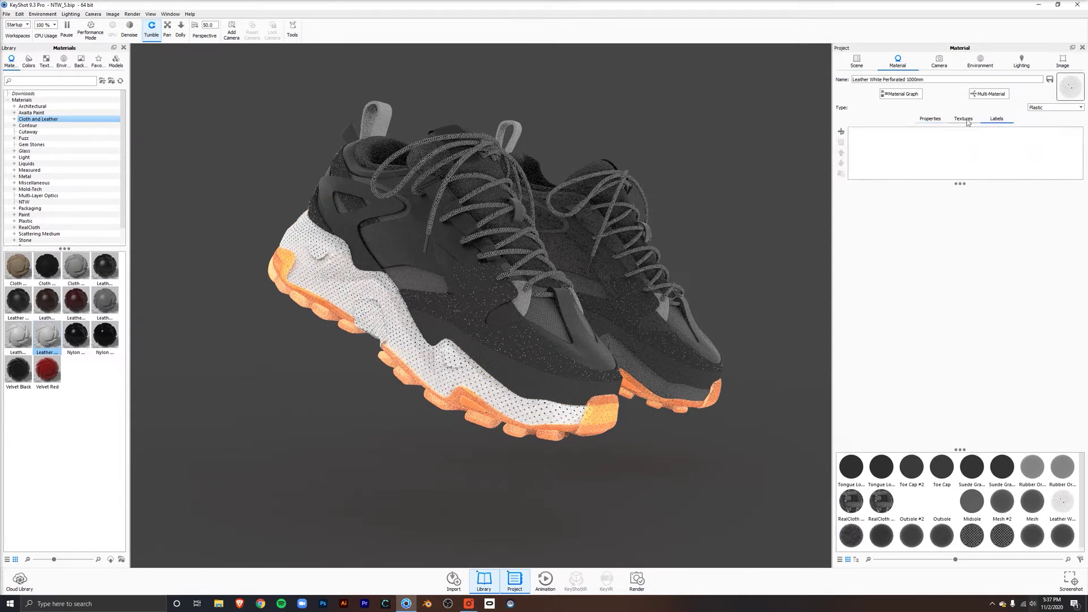
click(966, 120)
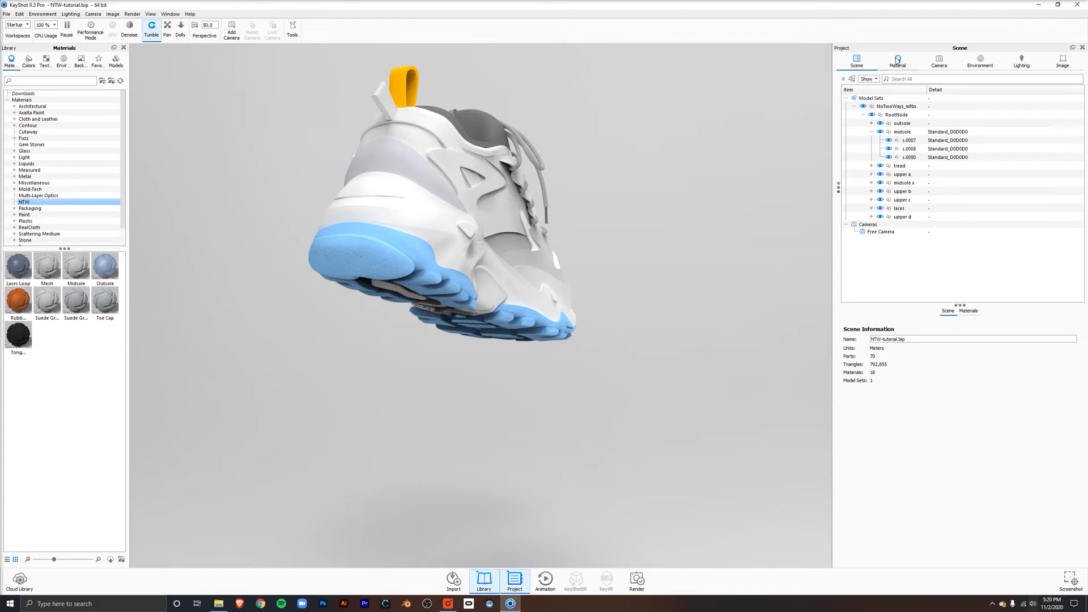
Select midsole part s.0007 and open its Standard_D0D0D0 material for editing.
click(444, 220)
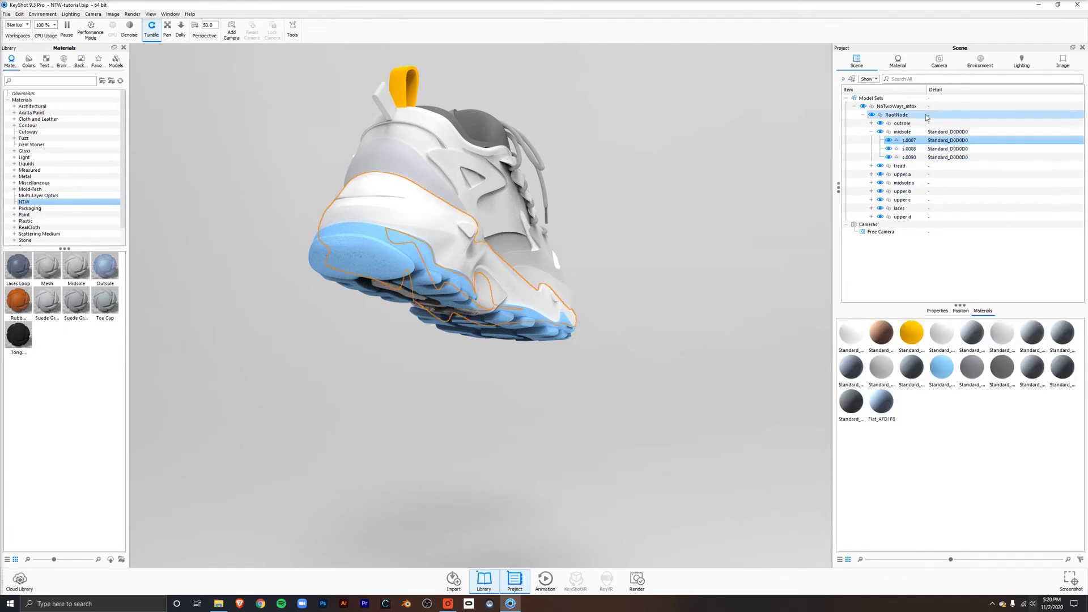
ctrl+click(908, 149)
ctrl+click(976, 146)
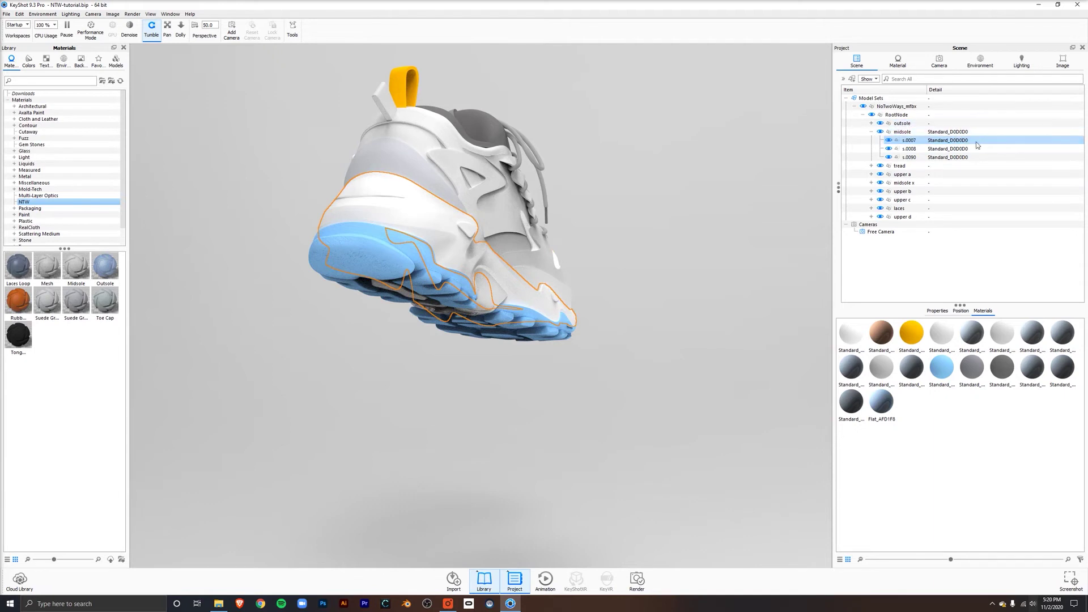
right_click(963, 142)
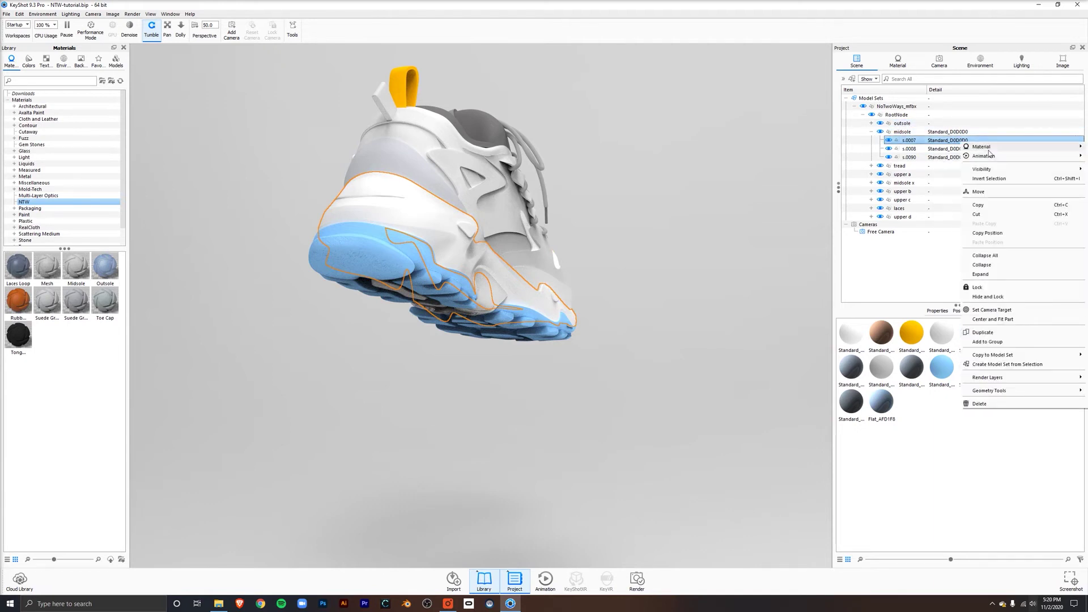
mouse_move(995, 149)
click(901, 146)
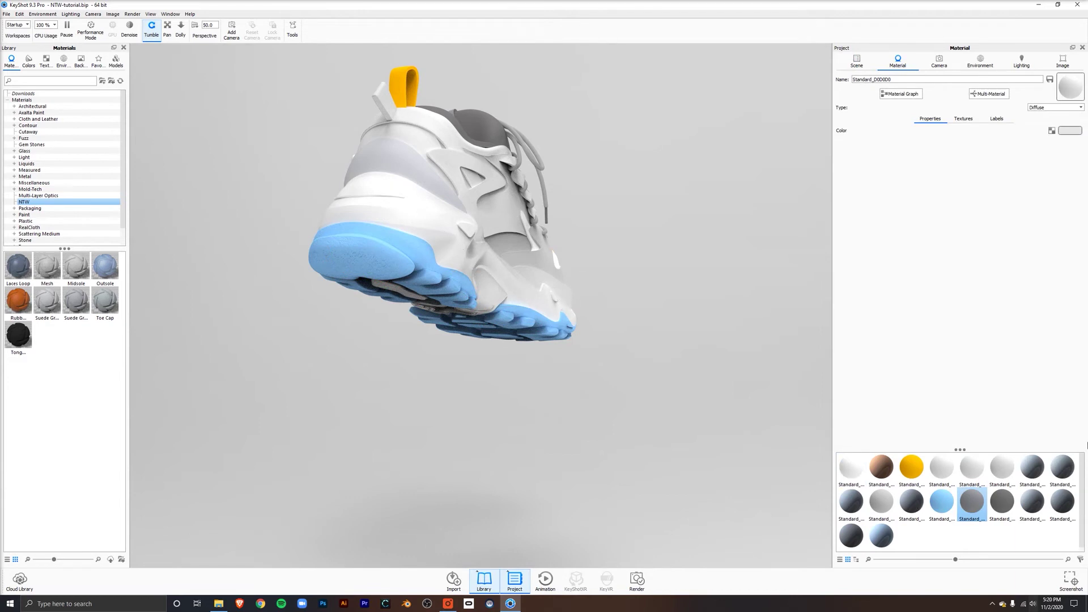
Enable a bump texture on the Standard_D0D0D0 material's Bump slot.
click(962, 120)
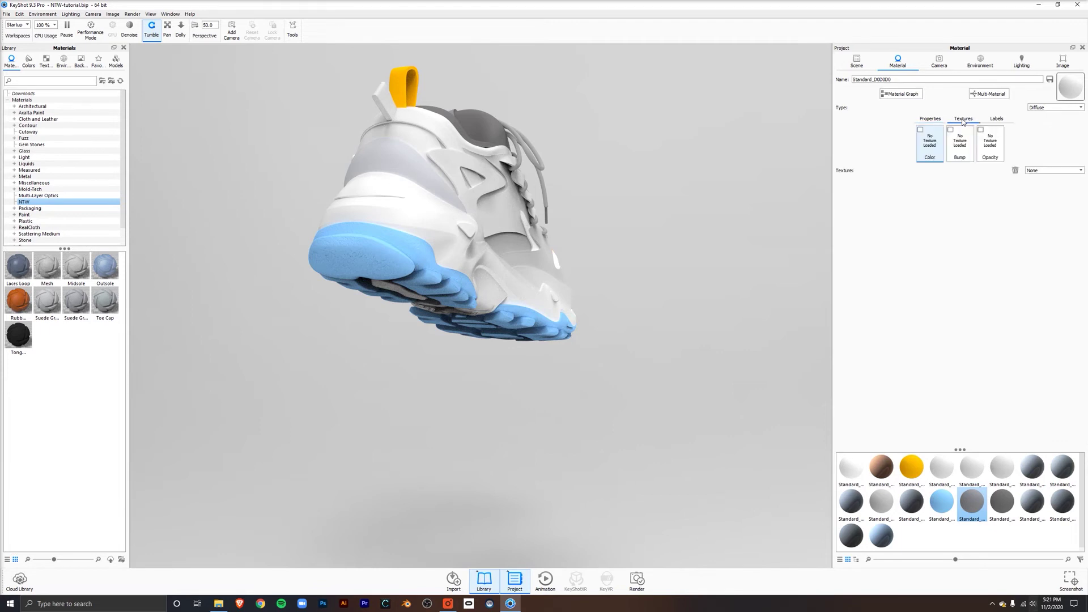
click(959, 139)
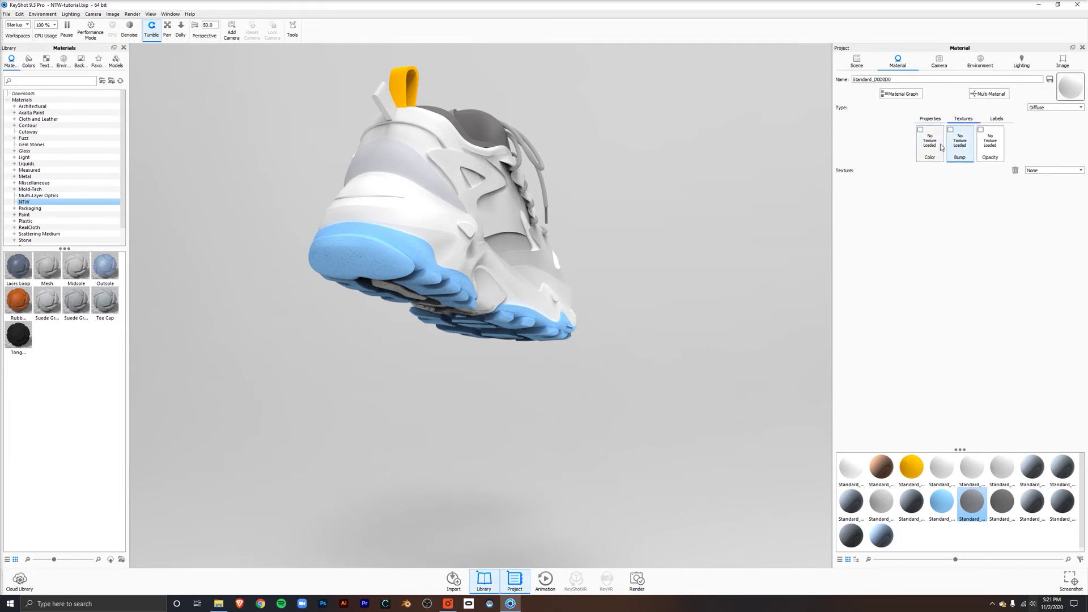
click(950, 129)
Load Midsole.jpg as the bump texture and orbit the shoe to check the embossed pattern.
click(193, 81)
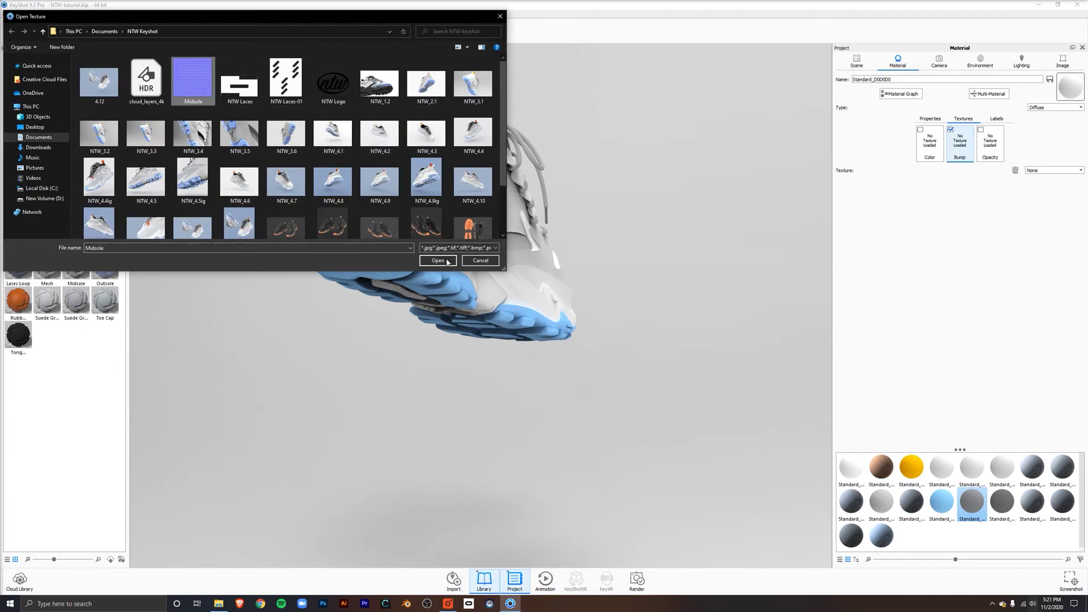
click(438, 260)
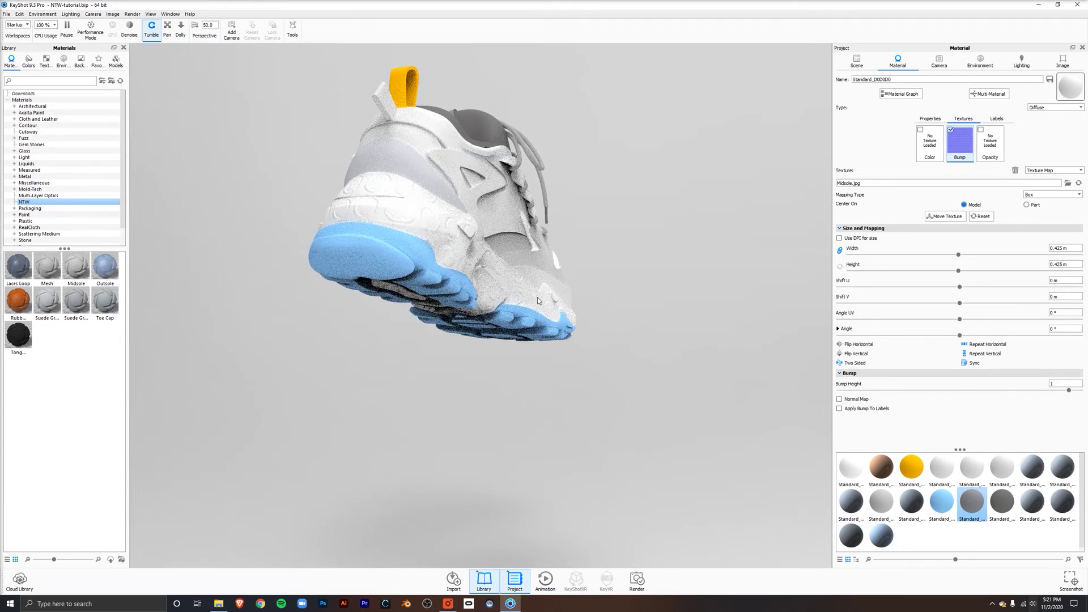
drag(267, 293, 644, 352)
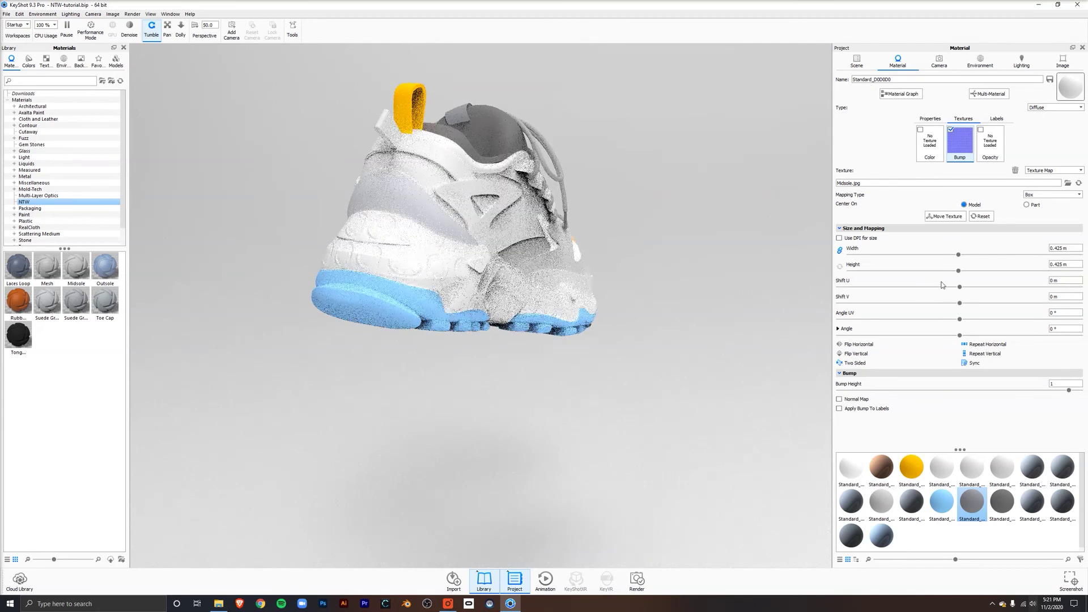
Resize the Midsole.jpg bump to 0.05 m width and height, then inspect the finer pattern.
click(1062, 247)
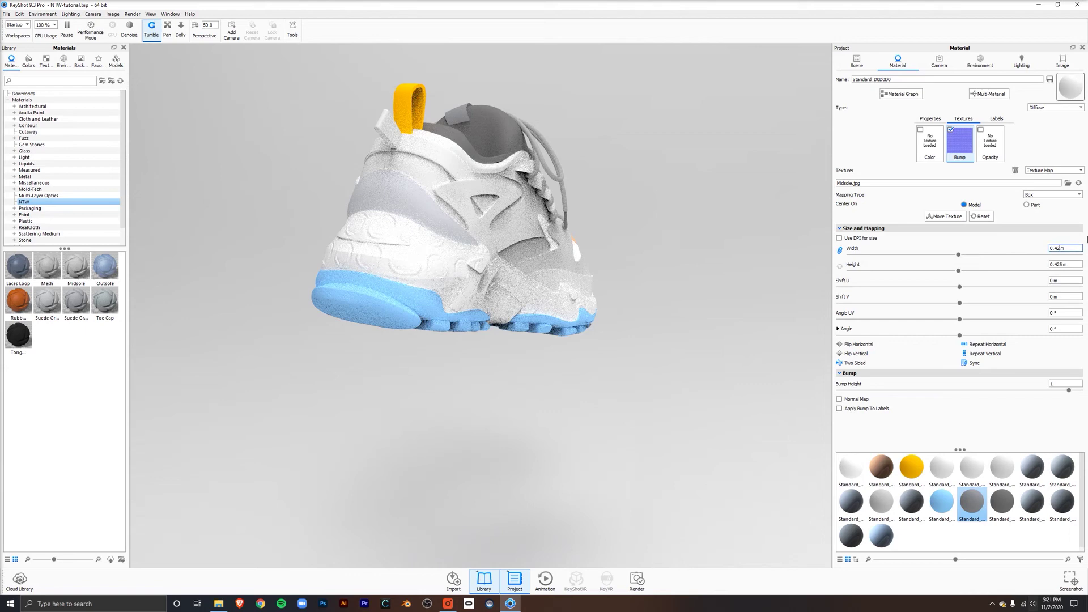
key(BackSpace)
key(BackSpace)
text(2)
key(Tab)
key(BackSpace)
text(0.05)
key(Return)
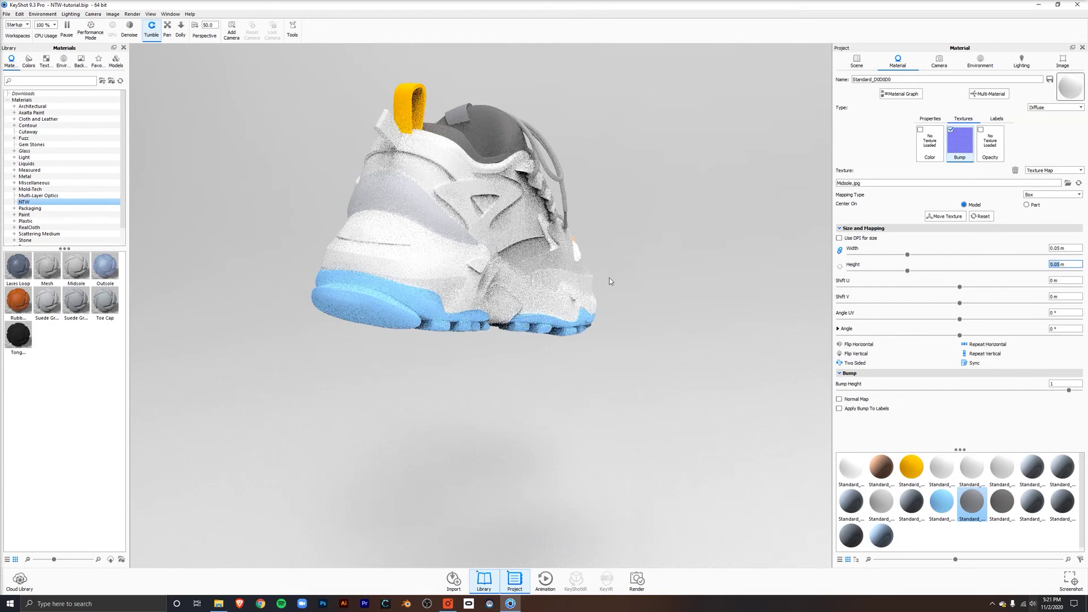
drag(640, 235, 620, 175)
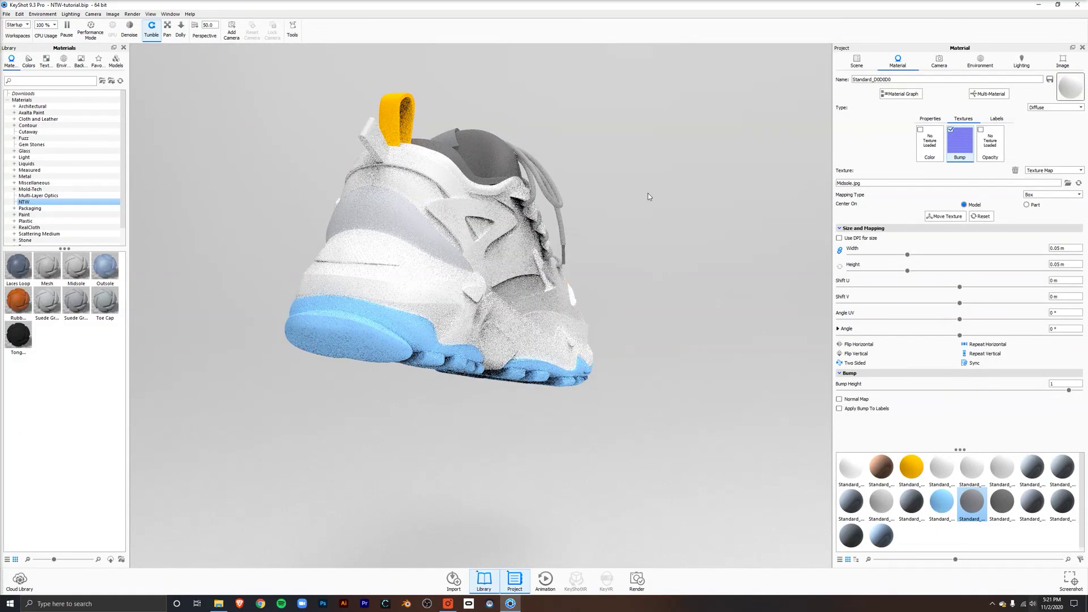
drag(626, 220, 628, 223)
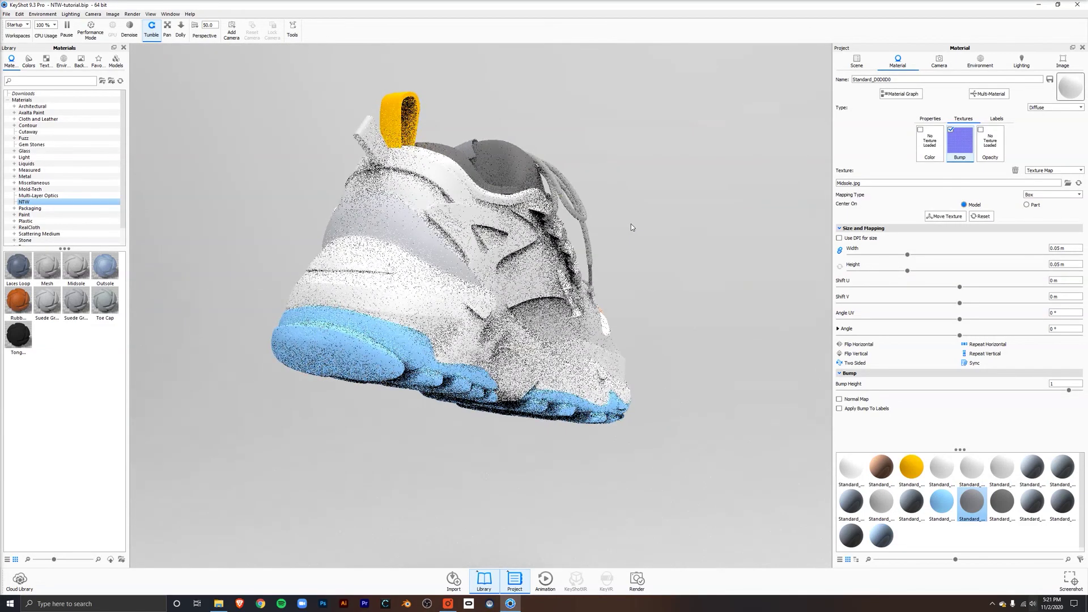